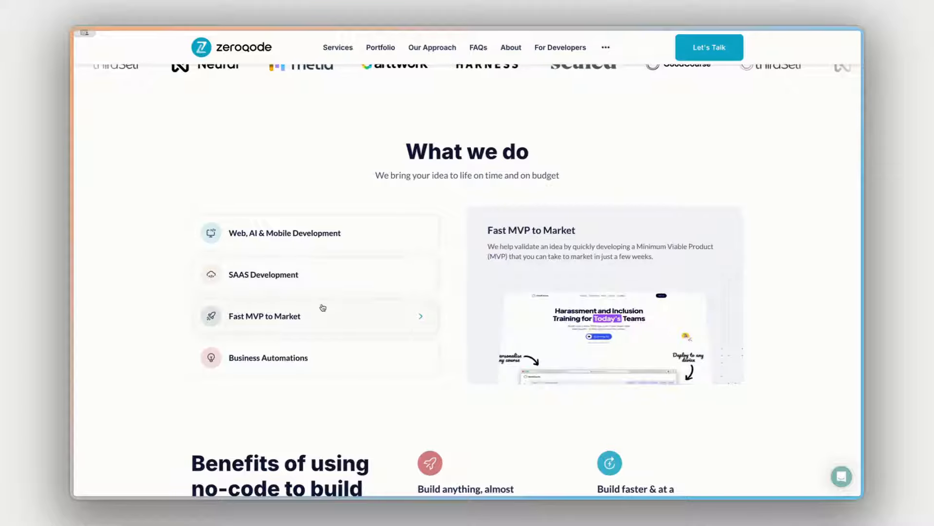
{"action": "left_click", "coordinate": [330, 355]}
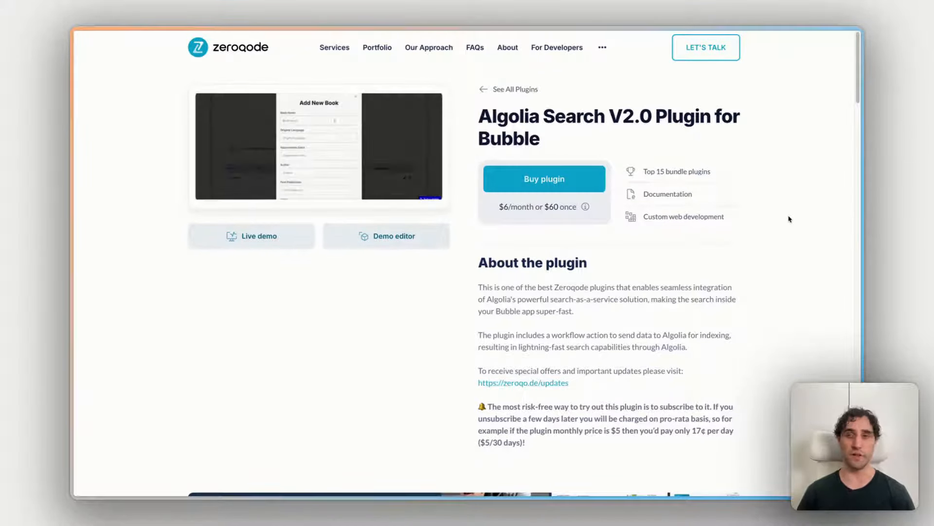
Step: Open the live demo of the Algolia Search V2.0 plugin and view its search section
{"action": "left_click", "coordinate": [220, 239]}
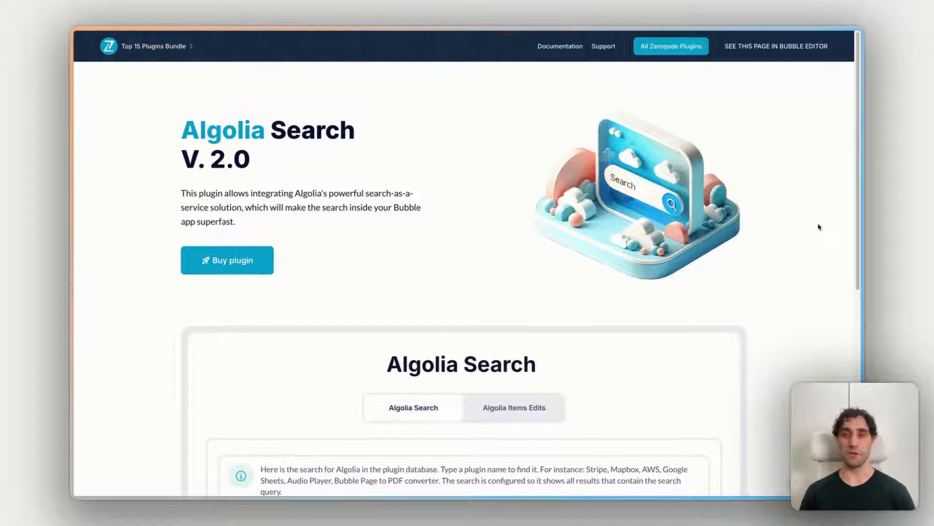
{"action": "scroll", "coordinate": [830, 248], "scroll_direction": "down", "scroll_amount": 3}
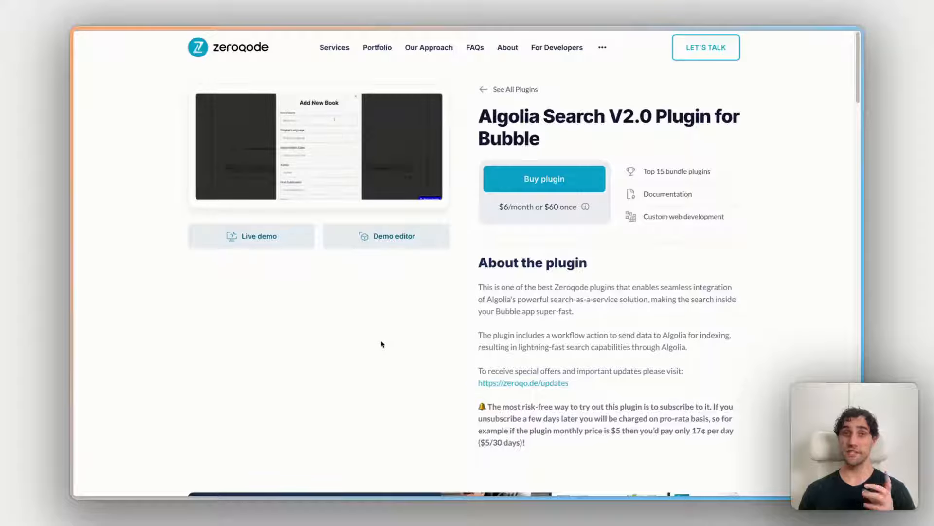
Step: Open the plugin's demo editor and inspect the info text element's properties and the workflows of the algolia_easy_search page
{"action": "left_click", "coordinate": [390, 242]}
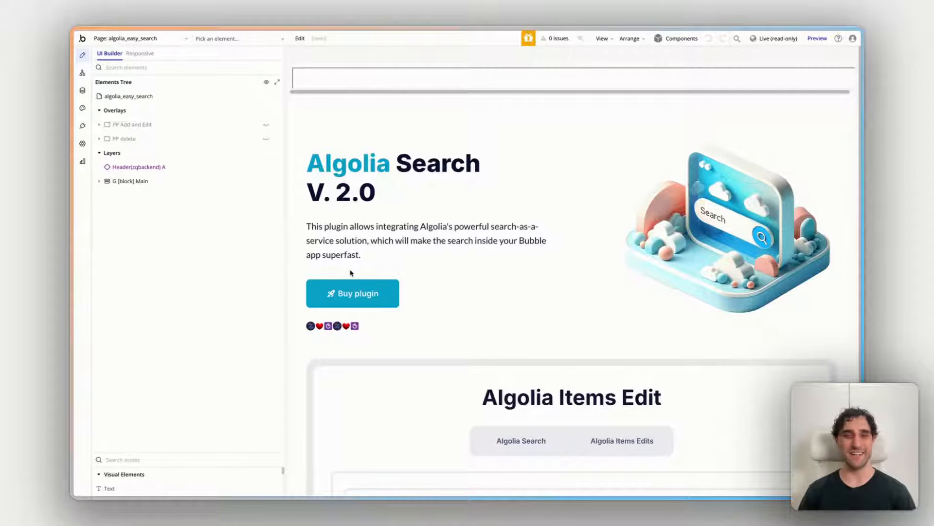
{"action": "scroll", "coordinate": [399, 292], "scroll_direction": "down", "scroll_amount": 2}
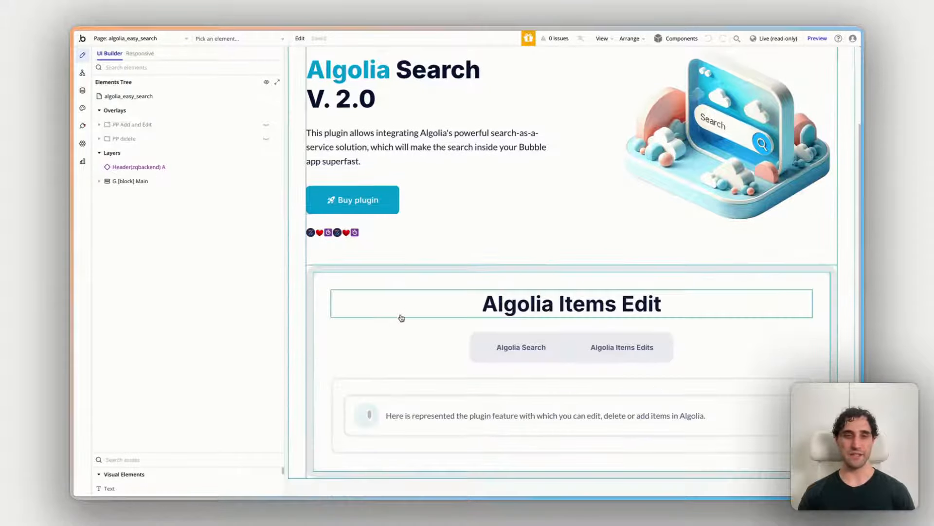
{"action": "left_click", "coordinate": [416, 413]}
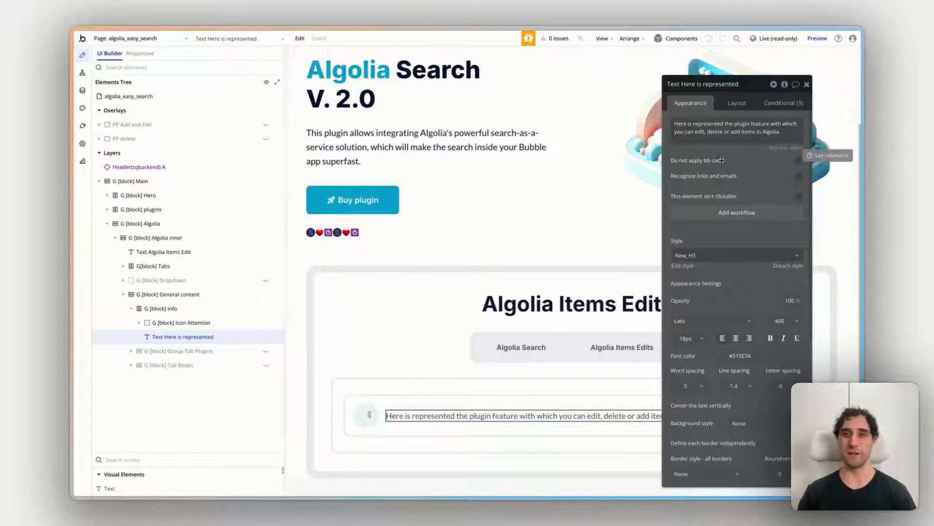
{"action": "left_click", "coordinate": [82, 73]}
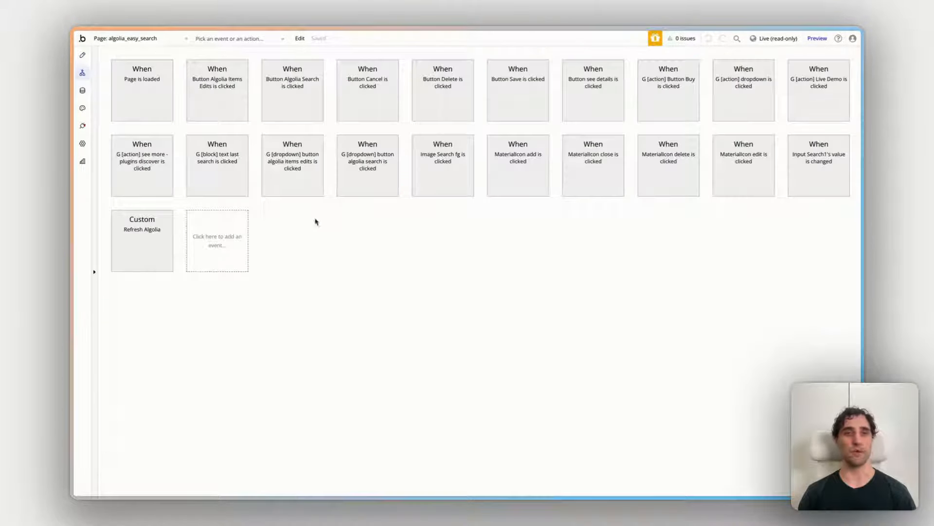
{"action": "left_click", "coordinate": [83, 57]}
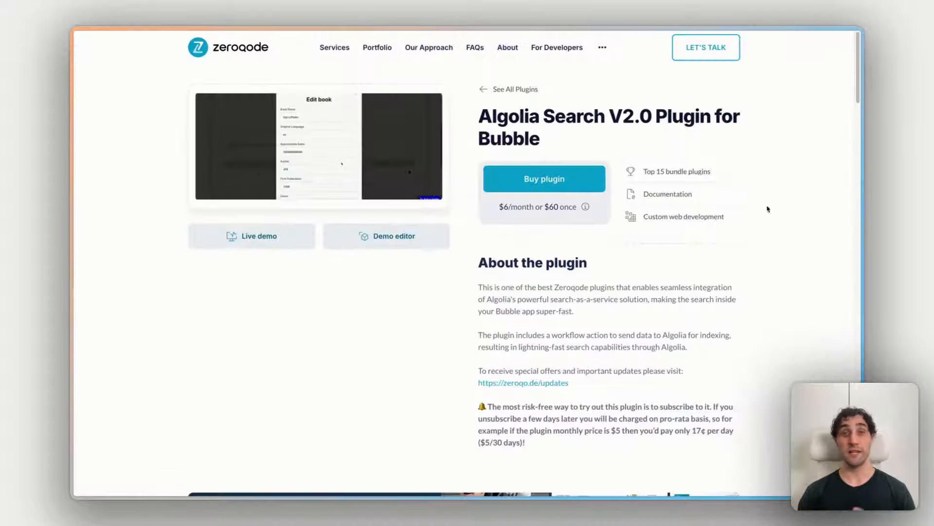
Step: Open the plugin's documentation and review the Algolia setup, index configuration and Bubble element field sections
{"action": "left_click", "coordinate": [677, 194]}
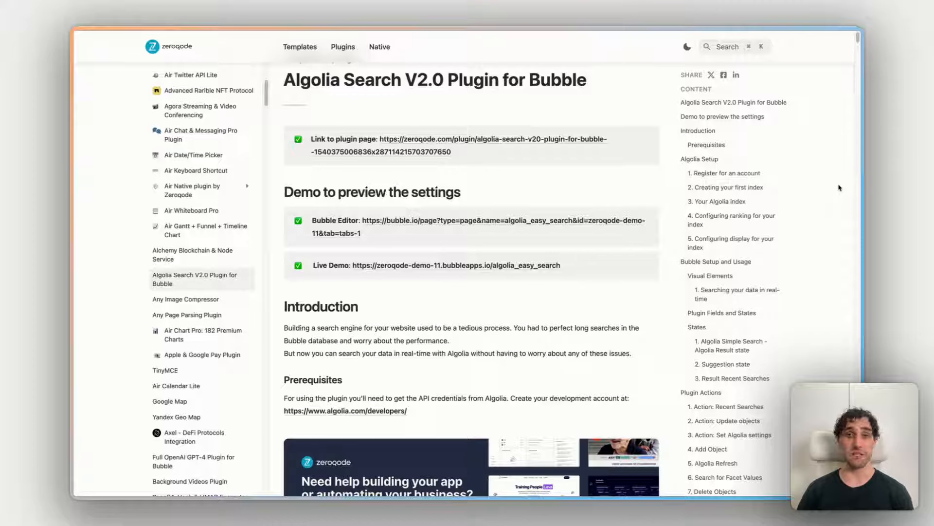
{"action": "scroll", "coordinate": [817, 179], "scroll_direction": "down", "scroll_amount": 10}
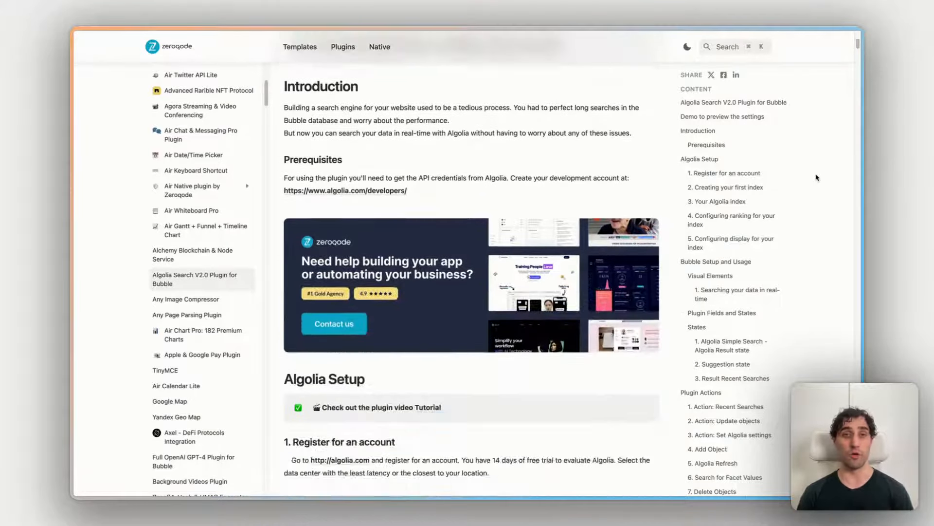
{"action": "scroll", "coordinate": [817, 177], "scroll_direction": "down", "scroll_amount": 6}
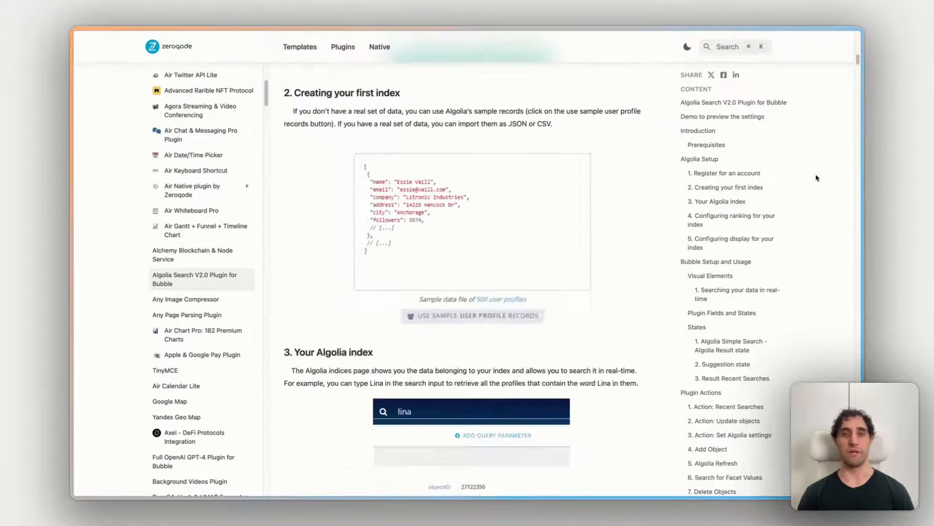
{"action": "scroll", "coordinate": [817, 179], "scroll_direction": "down", "scroll_amount": 3}
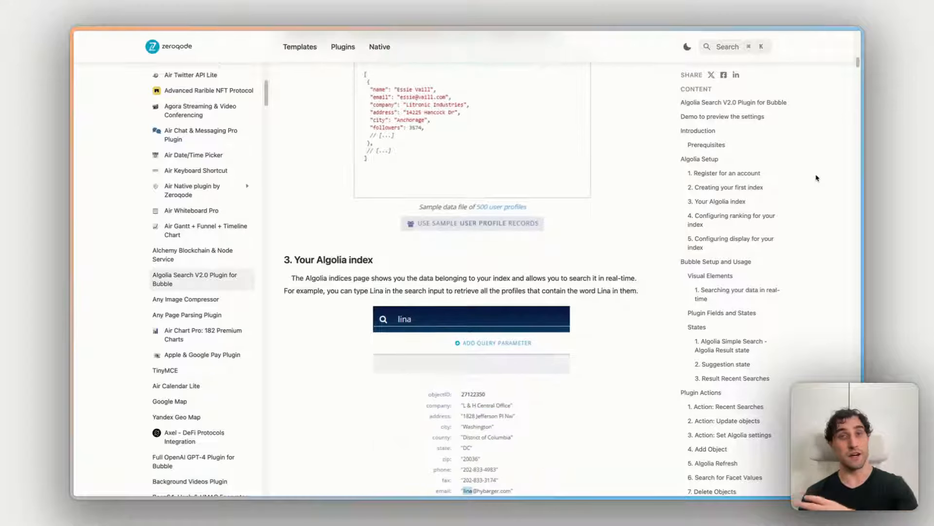
{"action": "scroll", "coordinate": [817, 178], "scroll_direction": "down", "scroll_amount": 12}
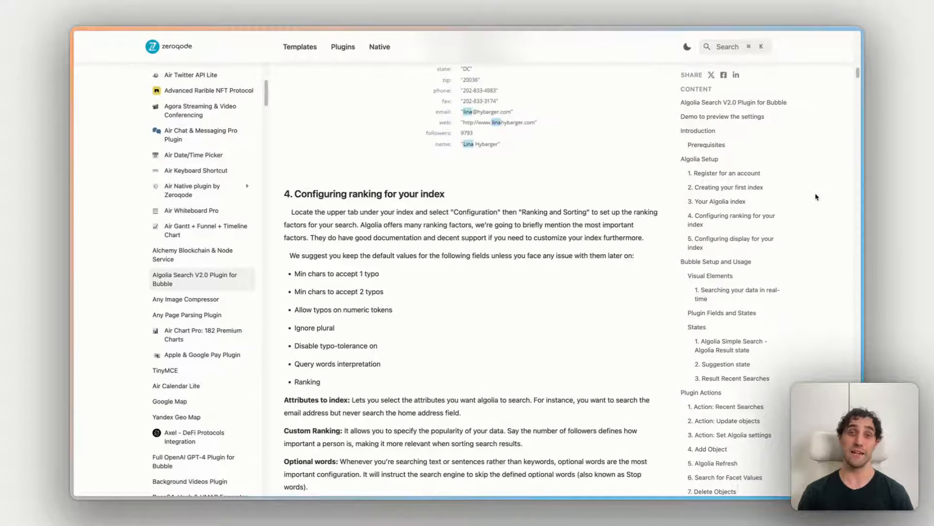
{"action": "scroll", "coordinate": [816, 197], "scroll_direction": "down", "scroll_amount": 20}
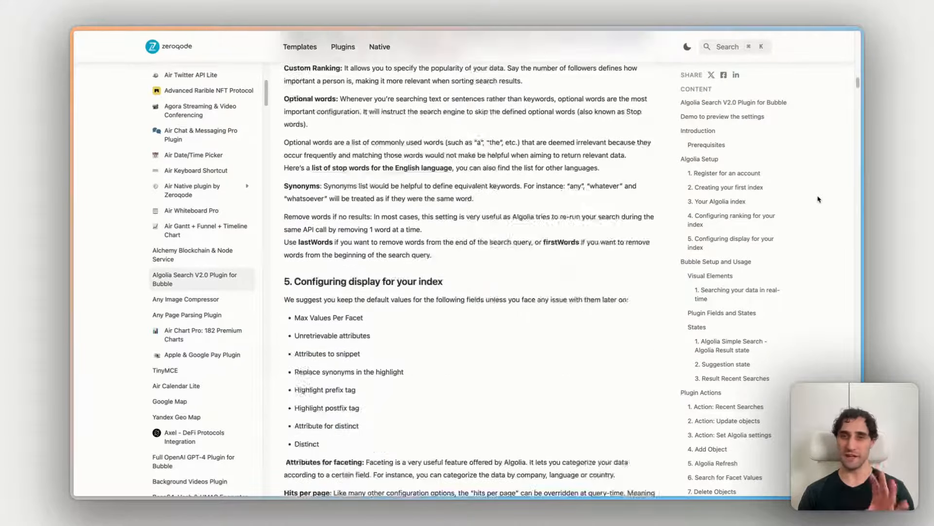
{"action": "scroll", "coordinate": [817, 199], "scroll_direction": "down", "scroll_amount": 20}
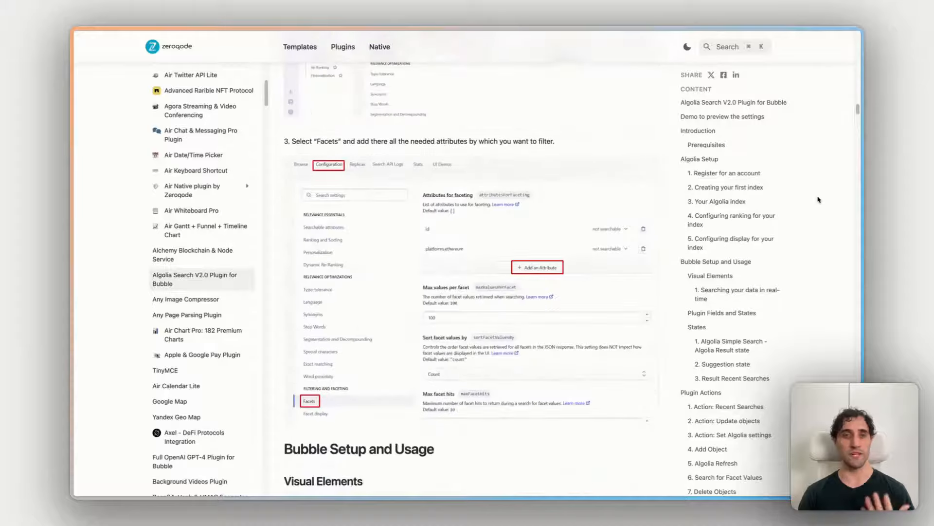
{"action": "scroll", "coordinate": [818, 199], "scroll_direction": "down", "scroll_amount": 20}
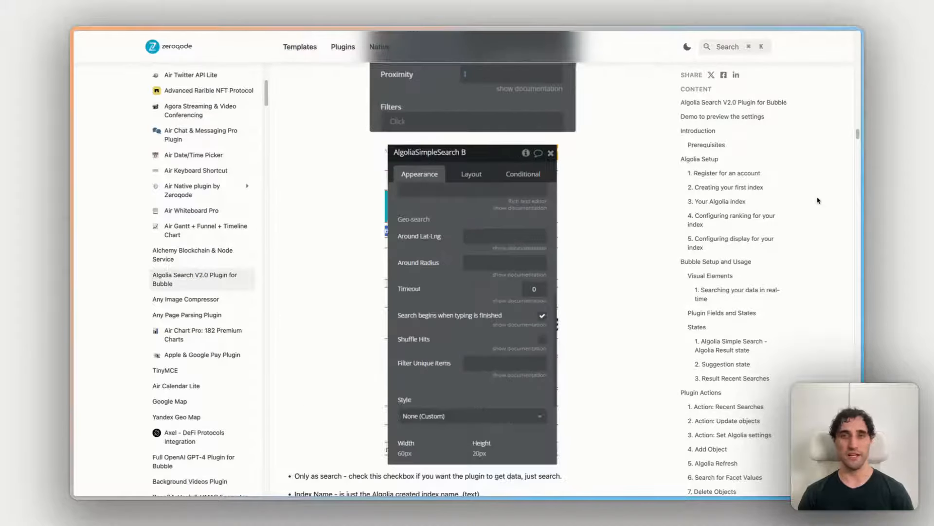
{"action": "scroll", "coordinate": [755, 229], "scroll_direction": "down", "scroll_amount": 5}
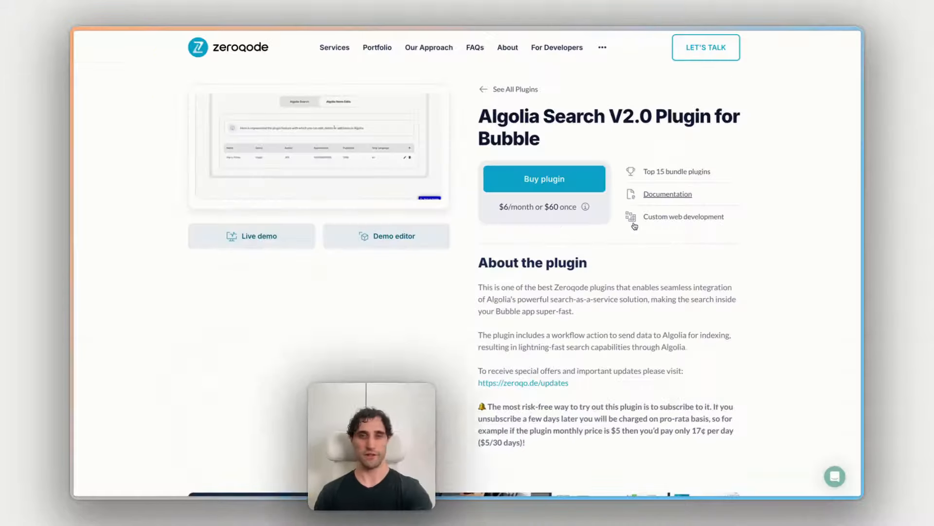
{"action": "scroll", "coordinate": [782, 259], "scroll_direction": "down", "scroll_amount": 1}
{"action": "scroll", "coordinate": [782, 258], "scroll_direction": "up", "scroll_amount": 1}
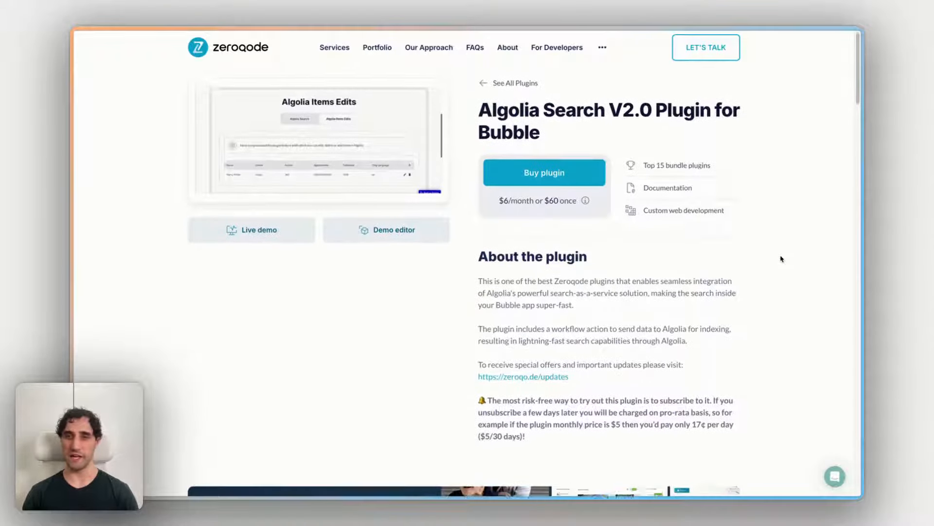
{"action": "left_click", "coordinate": [835, 476]}
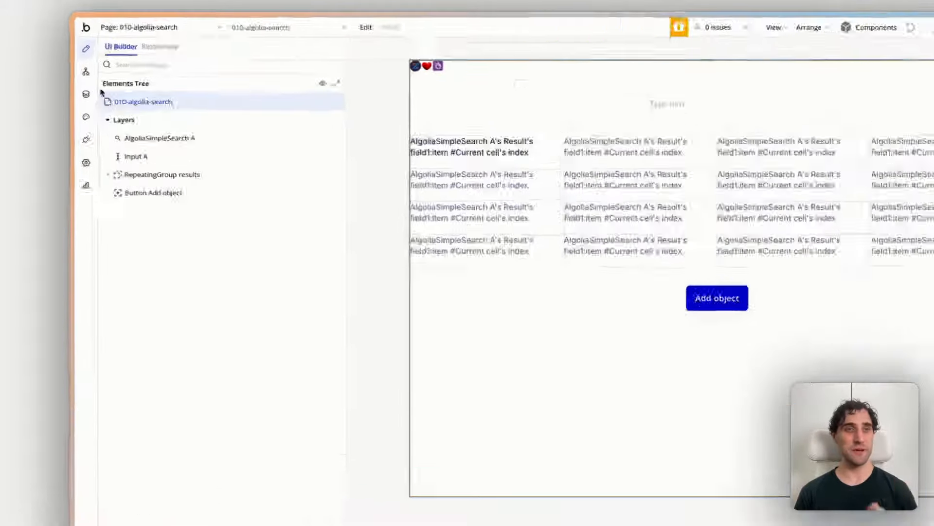
Step: In the Bubble app's plugin settings, search the plugins available for installation for "algolia search"
{"action": "left_click", "coordinate": [94, 172]}
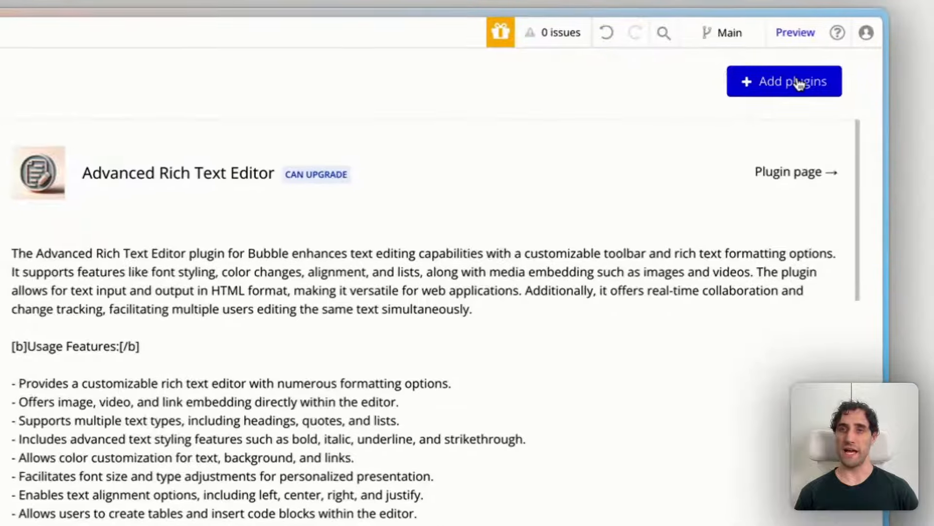
{"action": "left_click", "coordinate": [798, 83]}
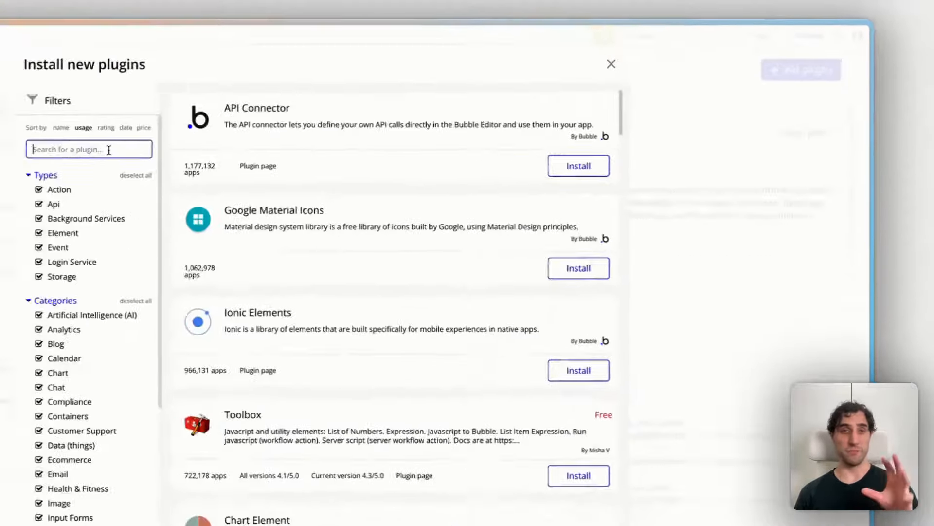
{"action": "type", "text": "algo"}
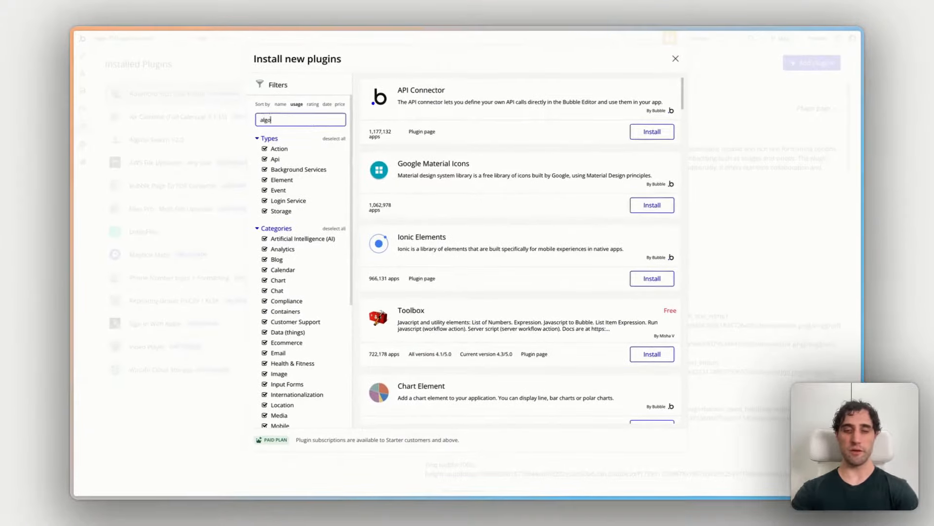
{"action": "type", "text": "lia search"}
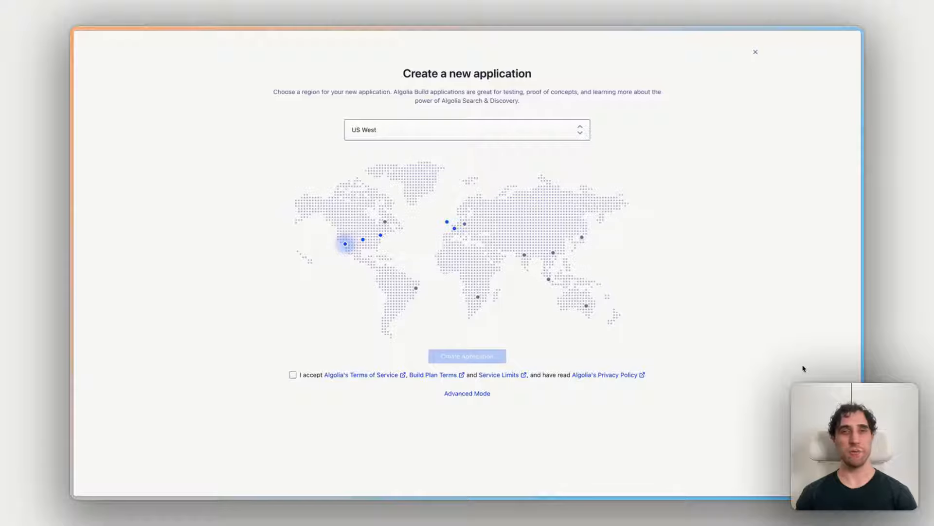
Step: Review the plugin documentation on registering an Algolia account, creating the first index and browsing its data
{"action": "scroll", "coordinate": [560, 194], "scroll_direction": "up", "scroll_amount": 10}
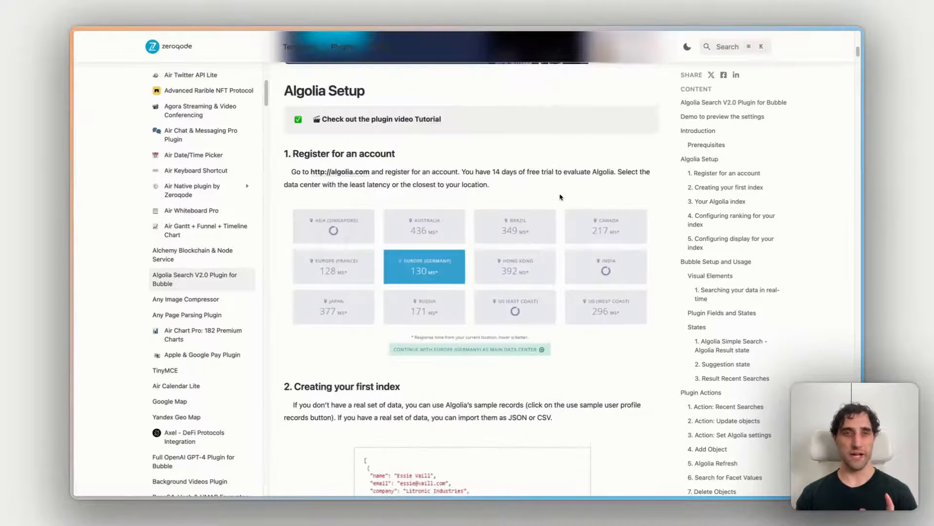
{"action": "scroll", "coordinate": [560, 197], "scroll_direction": "up", "scroll_amount": 3}
{"action": "scroll", "coordinate": [559, 195], "scroll_direction": "down", "scroll_amount": 4}
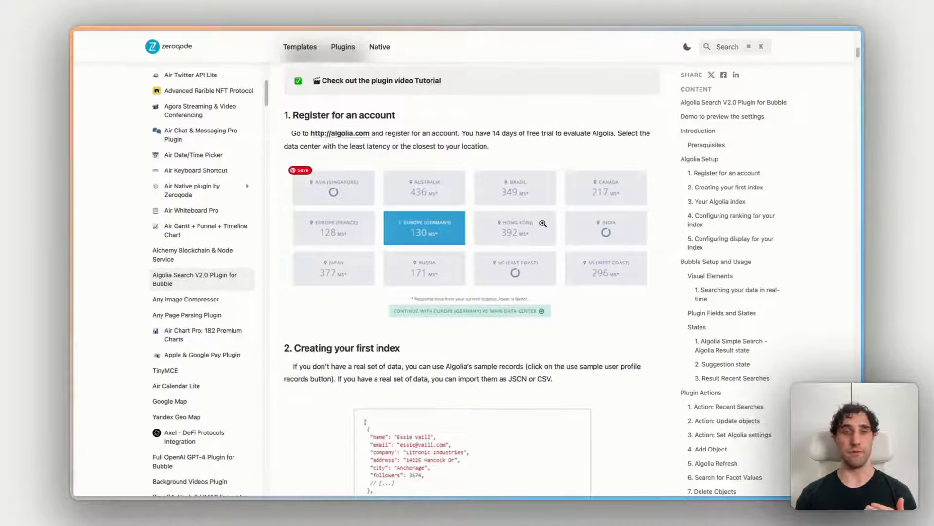
{"action": "scroll", "coordinate": [543, 224], "scroll_direction": "down", "scroll_amount": 2}
{"action": "scroll", "coordinate": [543, 224], "scroll_direction": "up", "scroll_amount": 1}
{"action": "scroll", "coordinate": [543, 224], "scroll_direction": "down", "scroll_amount": 1}
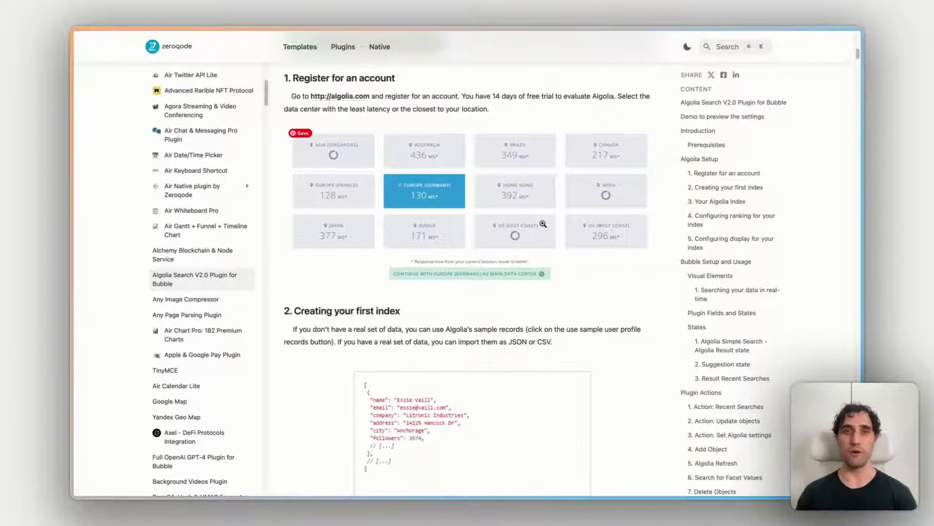
{"action": "scroll", "coordinate": [504, 267], "scroll_direction": "down", "scroll_amount": 5}
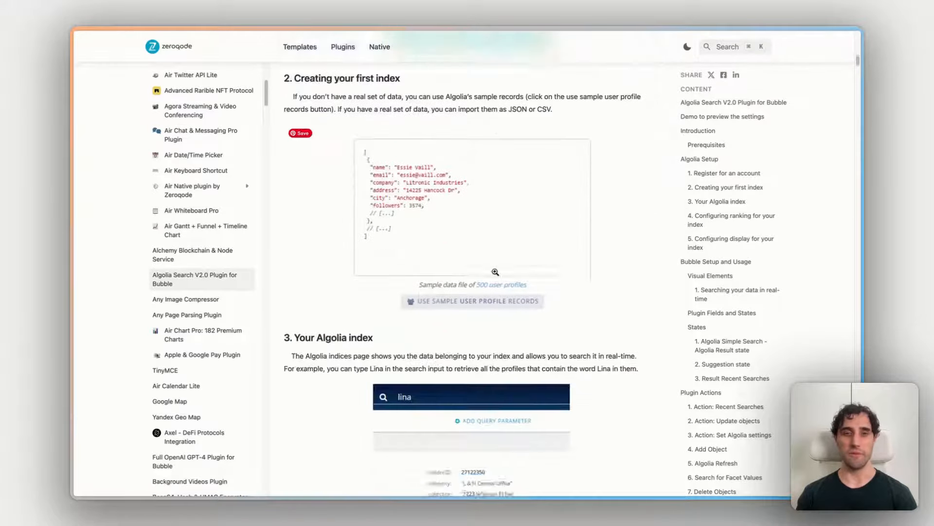
{"action": "scroll", "coordinate": [495, 271], "scroll_direction": "down", "scroll_amount": 1}
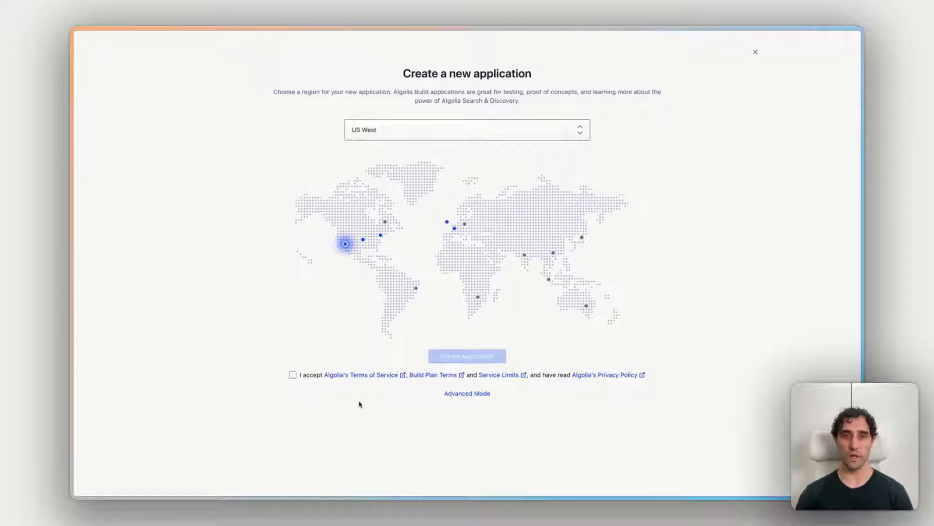
Step: Accept Algolia's terms and create a new application in the US West region
{"action": "left_click", "coordinate": [292, 374]}
{"action": "left_click", "coordinate": [467, 356]}
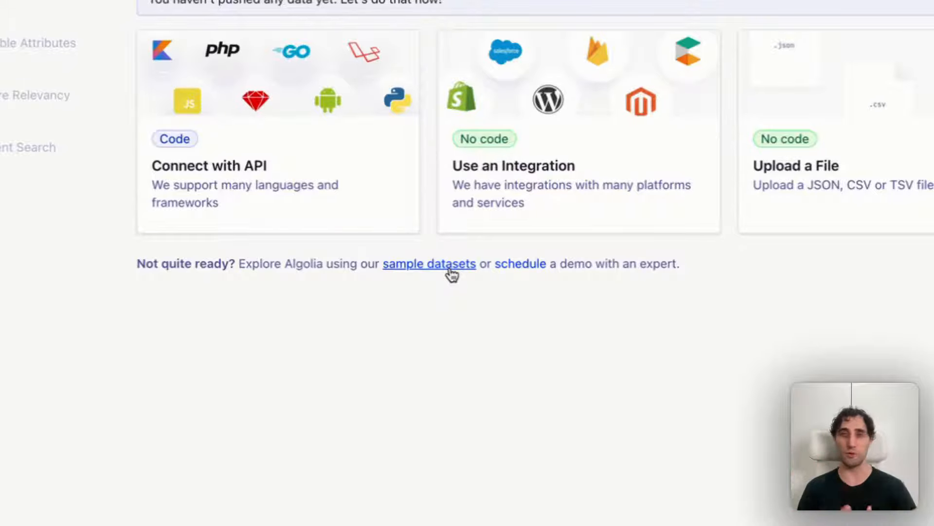
Step: Import the Movie sample dataset into the new Algolia application
{"action": "left_click", "coordinate": [451, 266]}
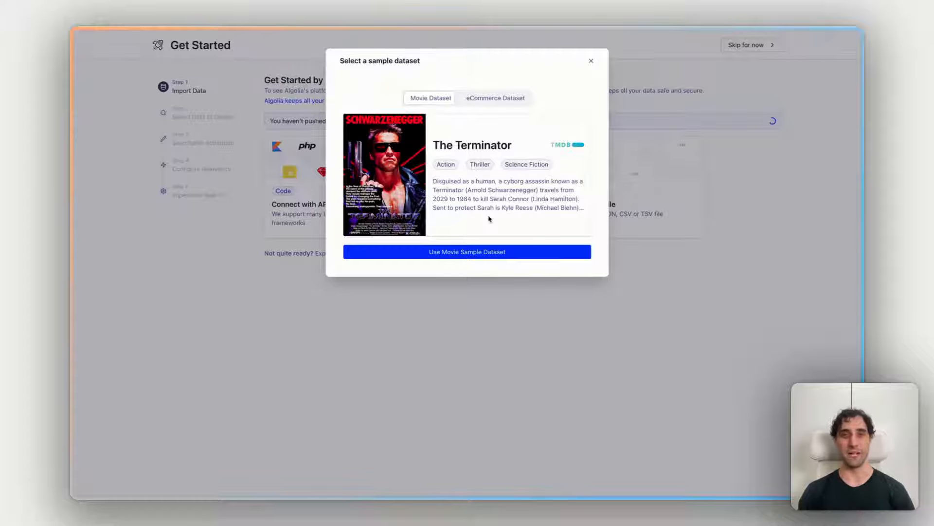
{"action": "left_click", "coordinate": [470, 252]}
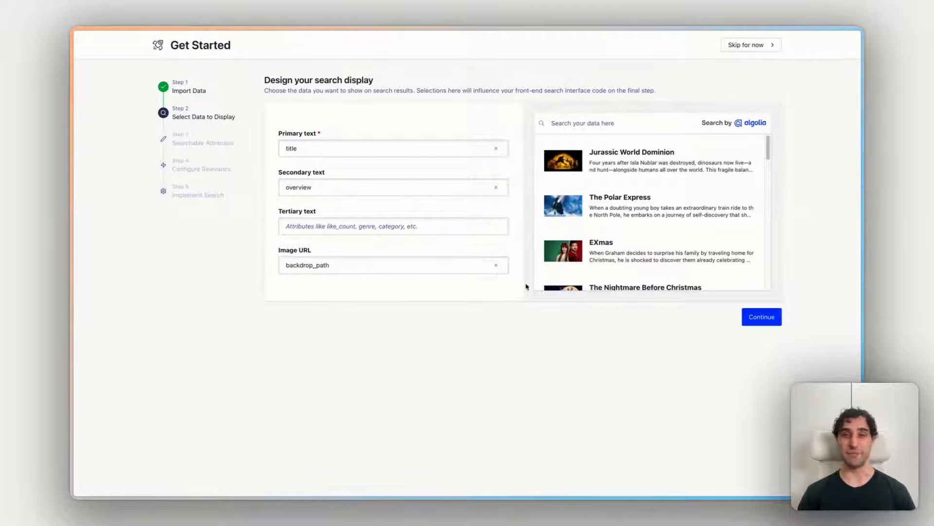
Step: Accept the default display fields, keep title and overview as searchable attributes, and continue without a custom ranking attribute
{"action": "scroll", "coordinate": [696, 199], "scroll_direction": "down", "scroll_amount": 1}
{"action": "scroll", "coordinate": [697, 196], "scroll_direction": "up", "scroll_amount": 1}
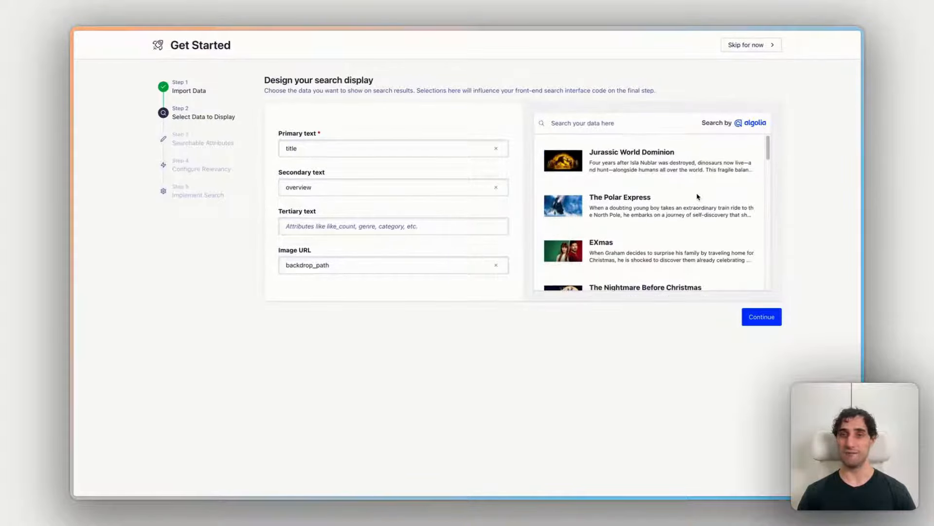
{"action": "left_click", "coordinate": [757, 318]}
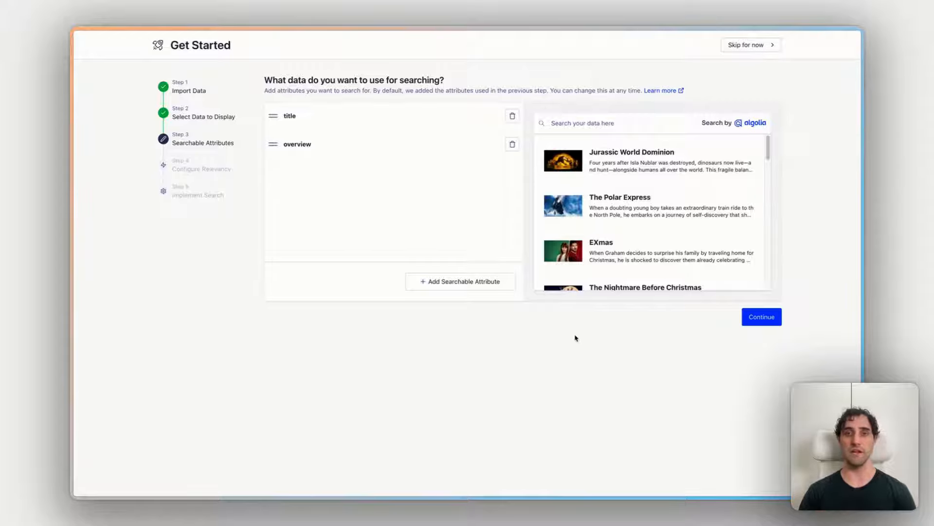
{"action": "left_click", "coordinate": [767, 320]}
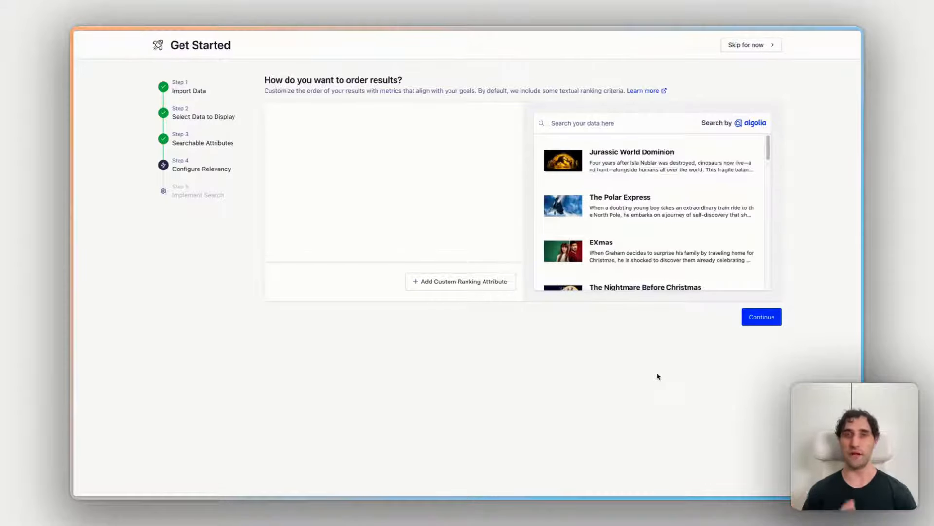
{"action": "left_click", "coordinate": [761, 321]}
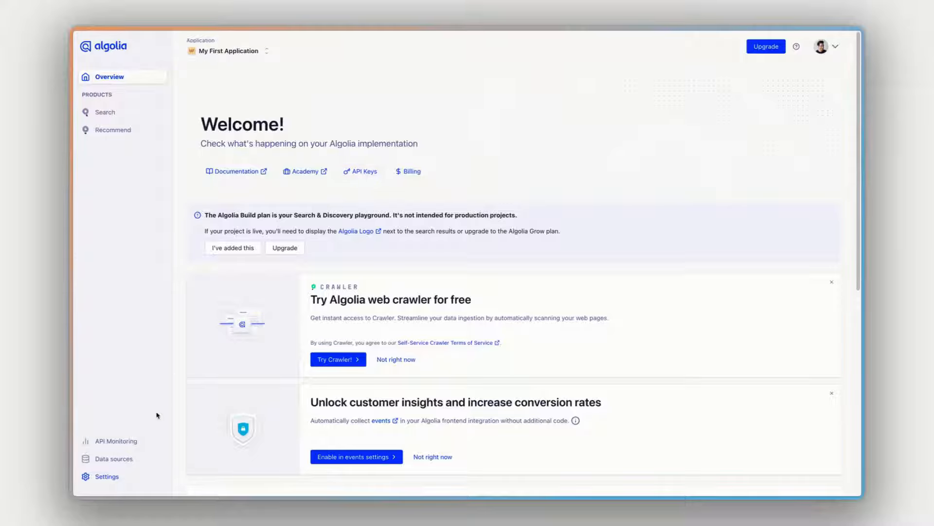
Step: Open the organization's API Keys settings and copy the Application ID
{"action": "left_click", "coordinate": [113, 474]}
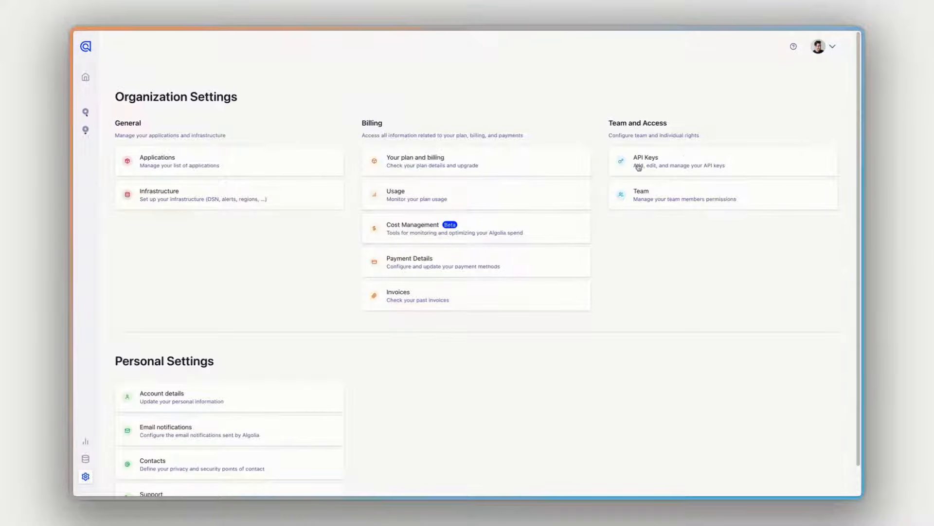
{"action": "left_click", "coordinate": [685, 160]}
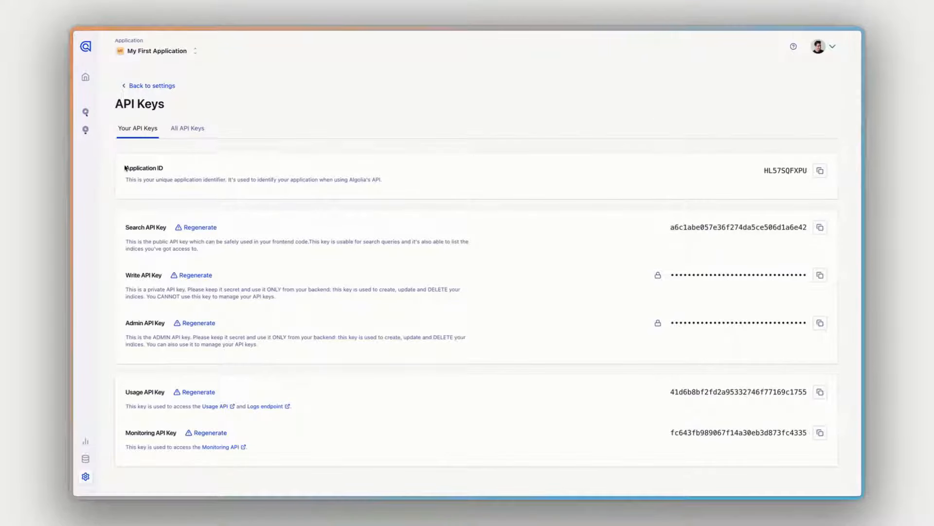
{"action": "left_click_drag", "start_coordinate": [125, 167], "coordinate": [172, 172]}
{"action": "left_click", "coordinate": [820, 170]}
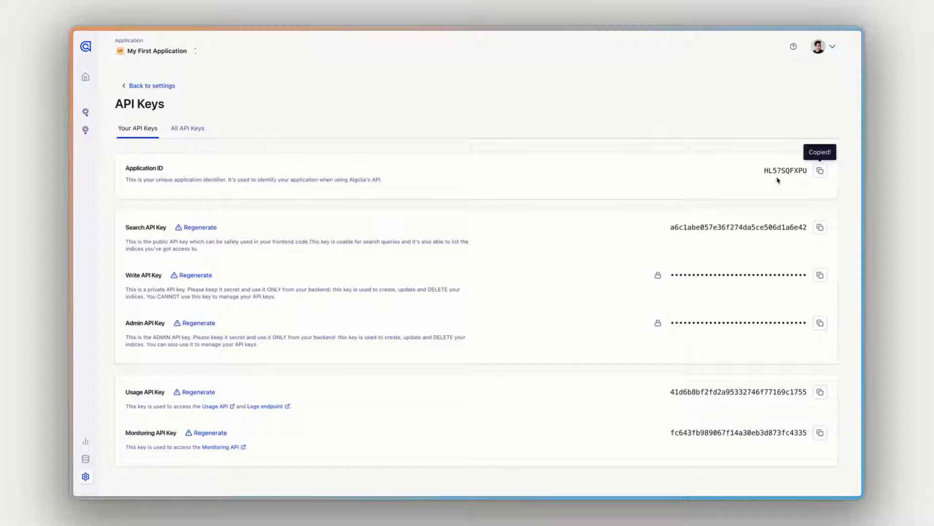
Step: Copy the application's Search API Key and Admin API Key
{"action": "left_click_drag", "start_coordinate": [137, 227], "coordinate": [180, 229]}
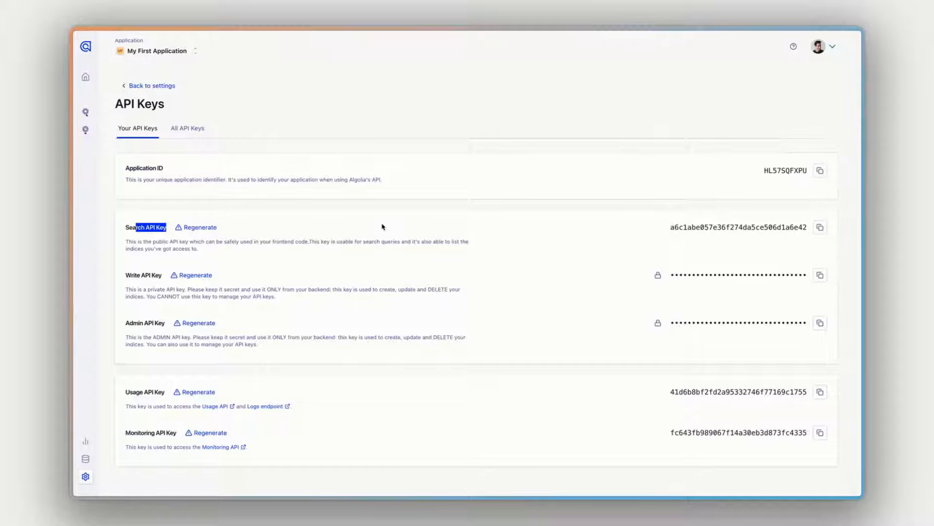
{"action": "left_click", "coordinate": [384, 225]}
{"action": "left_click", "coordinate": [820, 227]}
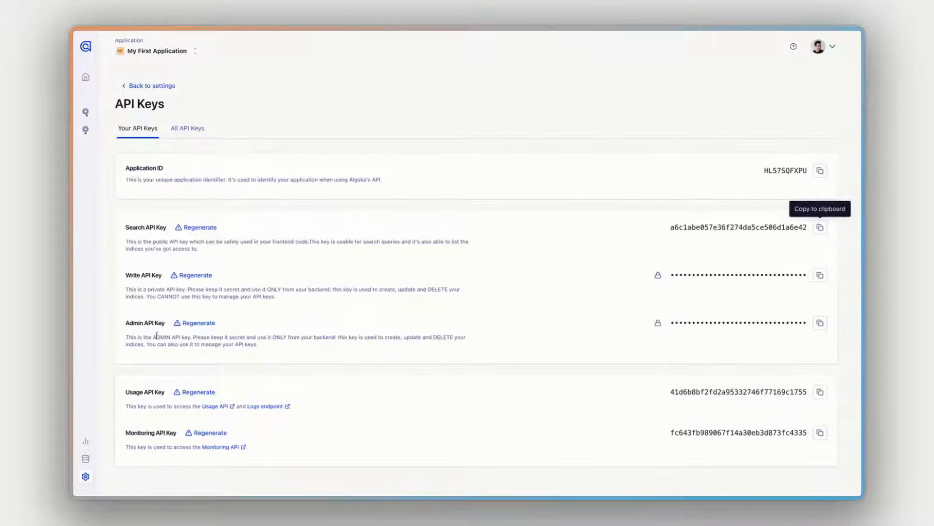
{"action": "left_click_drag", "start_coordinate": [129, 324], "coordinate": [162, 324]}
{"action": "left_click", "coordinate": [709, 326]}
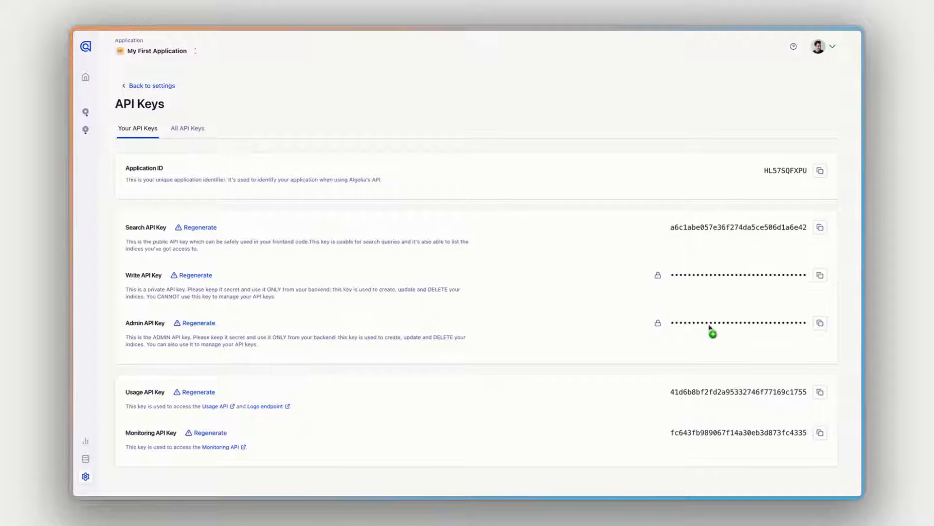
{"action": "left_click", "coordinate": [821, 324]}
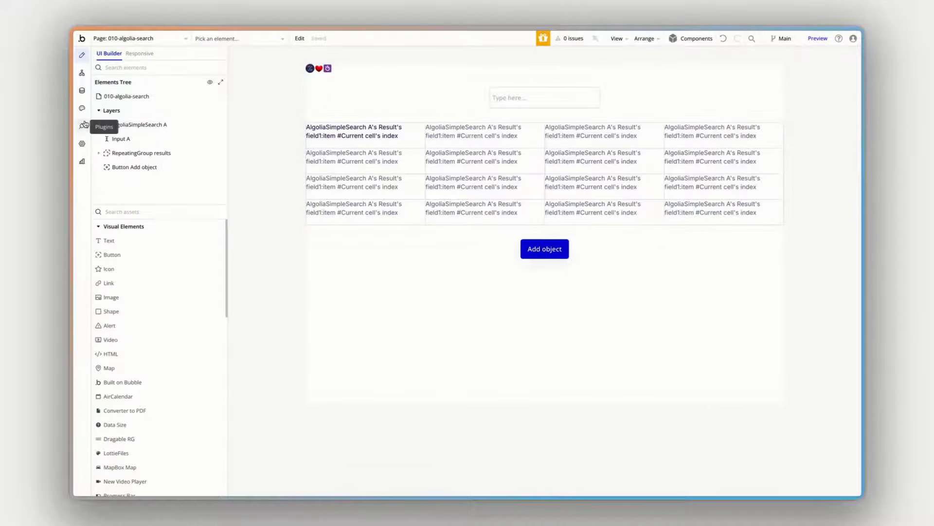
Step: Switch to the Bubble editor and review the Algolia Search V2.0 plugin's application ID and API key fields for live and dev
{"action": "left_click", "coordinate": [83, 125]}
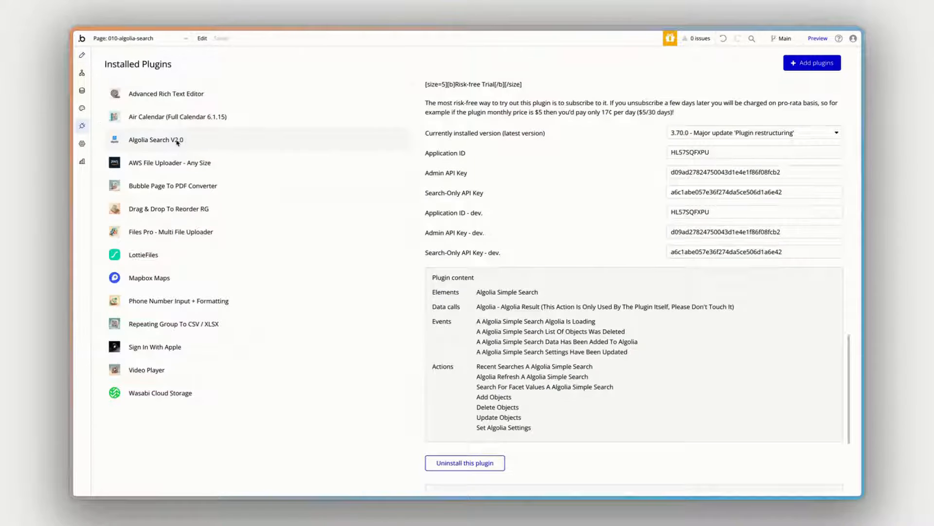
{"action": "scroll", "coordinate": [628, 209], "scroll_direction": "up", "scroll_amount": 4}
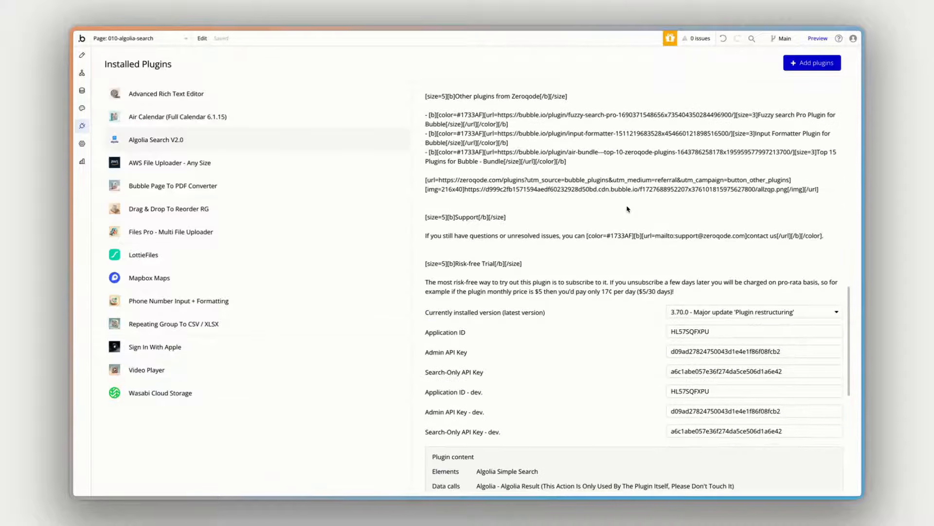
{"action": "scroll", "coordinate": [627, 209], "scroll_direction": "down", "scroll_amount": 1}
{"action": "scroll", "coordinate": [664, 321], "scroll_direction": "down", "scroll_amount": 1}
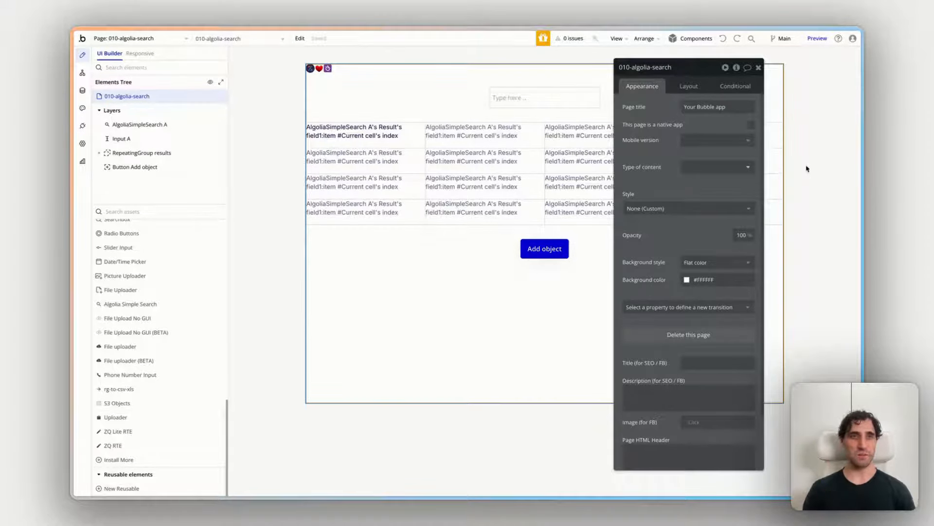
Step: Locate the Algolia Simple Search element and inspect the properties of AlgoliaSimpleSearch A and the Input A that feeds its query
{"action": "left_click_drag", "start_coordinate": [647, 173], "coordinate": [710, 173]}
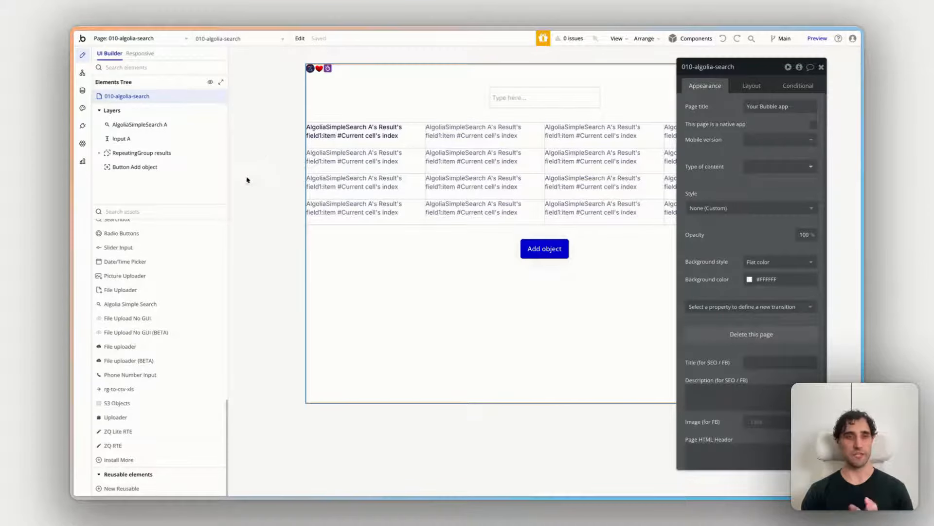
{"action": "left_click", "coordinate": [150, 305]}
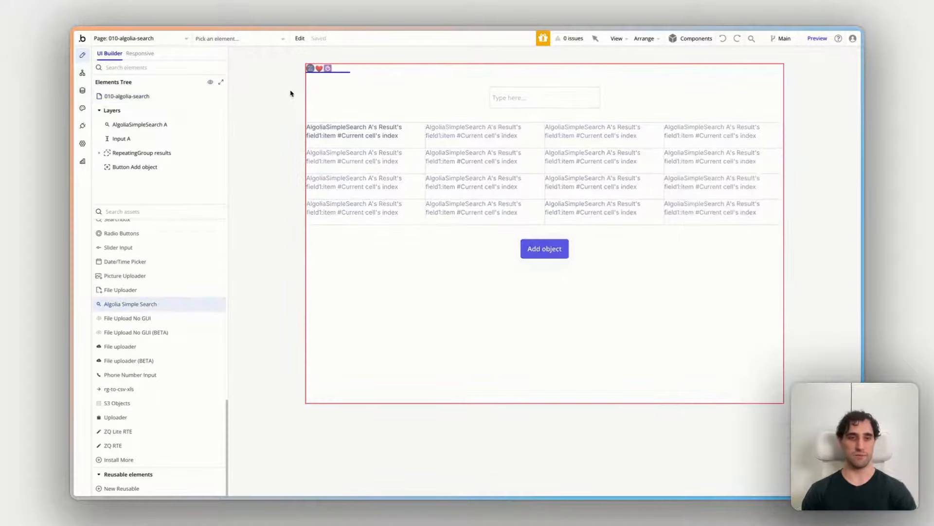
{"action": "left_click", "coordinate": [258, 133]}
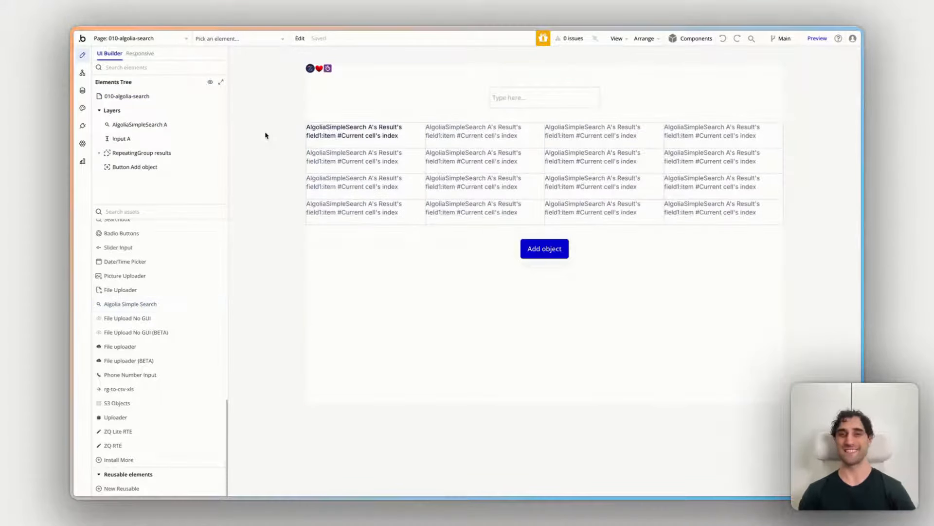
{"action": "left_click", "coordinate": [317, 70]}
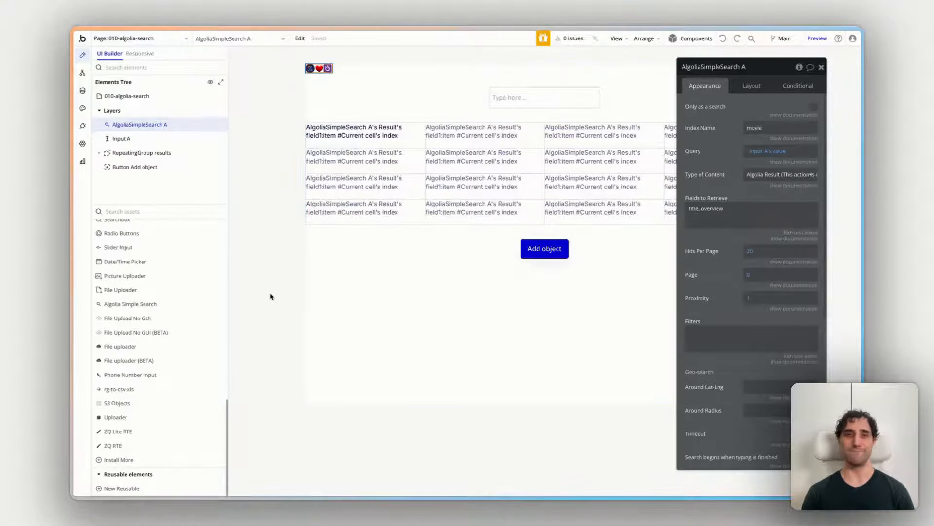
{"action": "left_click_drag", "start_coordinate": [722, 133], "coordinate": [721, 131]}
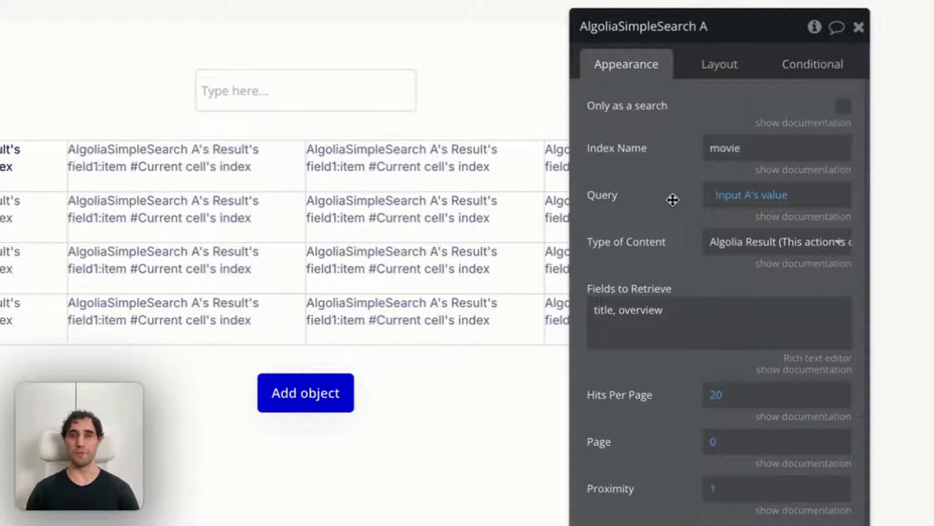
{"action": "left_click", "coordinate": [343, 95]}
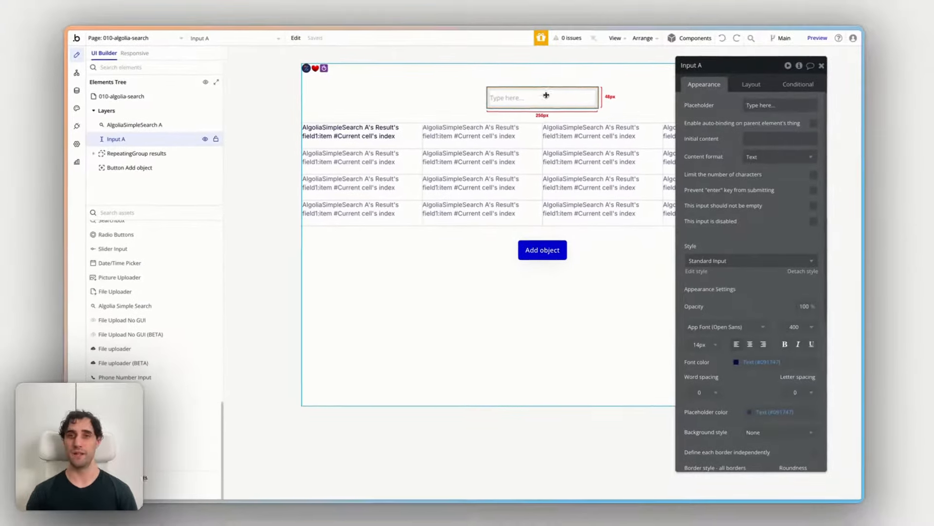
{"action": "left_click", "coordinate": [326, 70]}
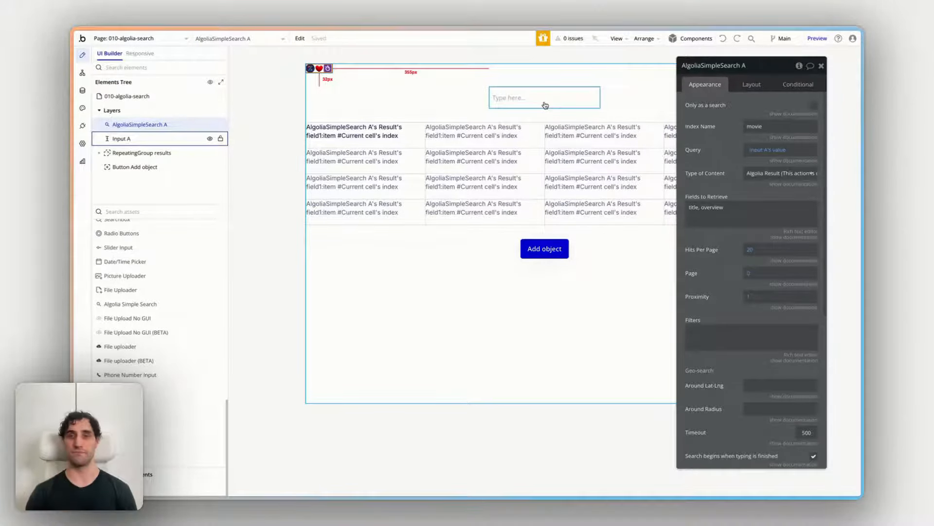
Step: Set AlgoliaSimpleSearch A's type of content to Algolia Result and read the documentation for its Proximity setting
{"action": "left_click", "coordinate": [774, 171]}
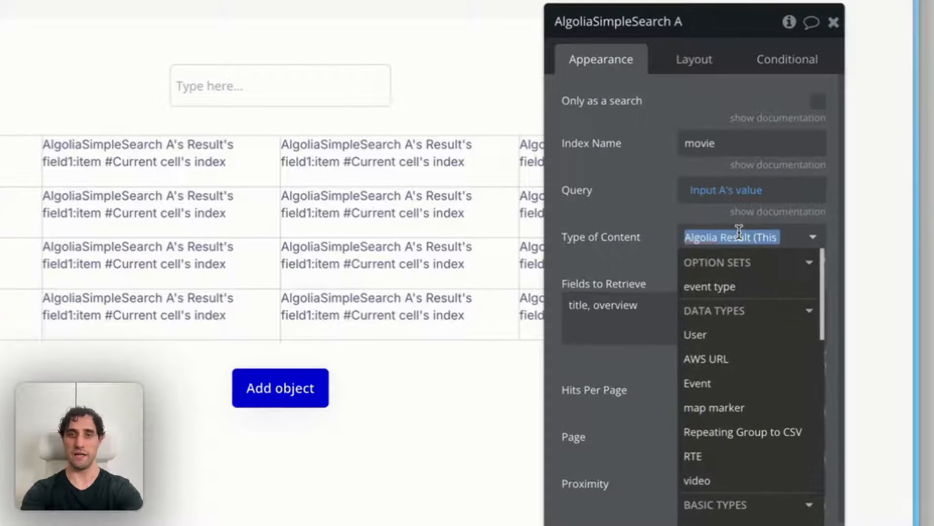
{"action": "type", "text": "al"}
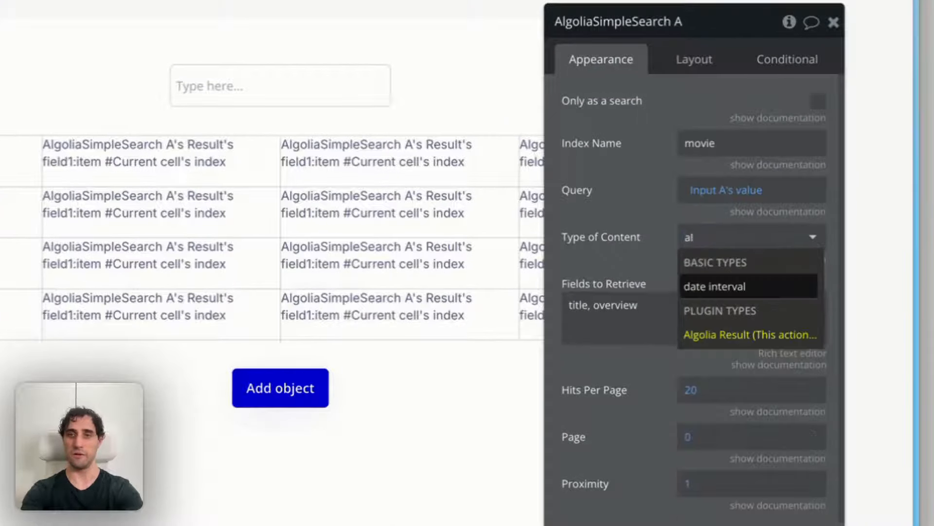
{"action": "left_click", "coordinate": [725, 335]}
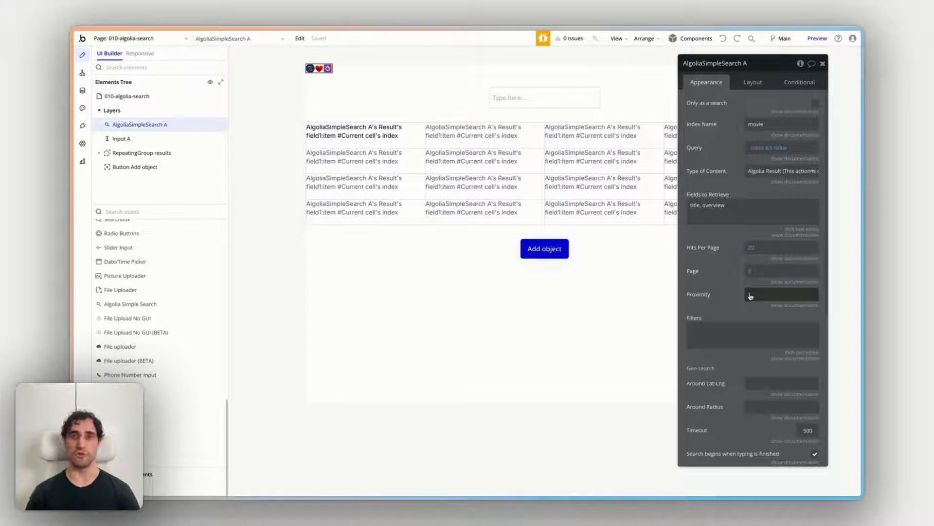
{"action": "left_click", "coordinate": [798, 305]}
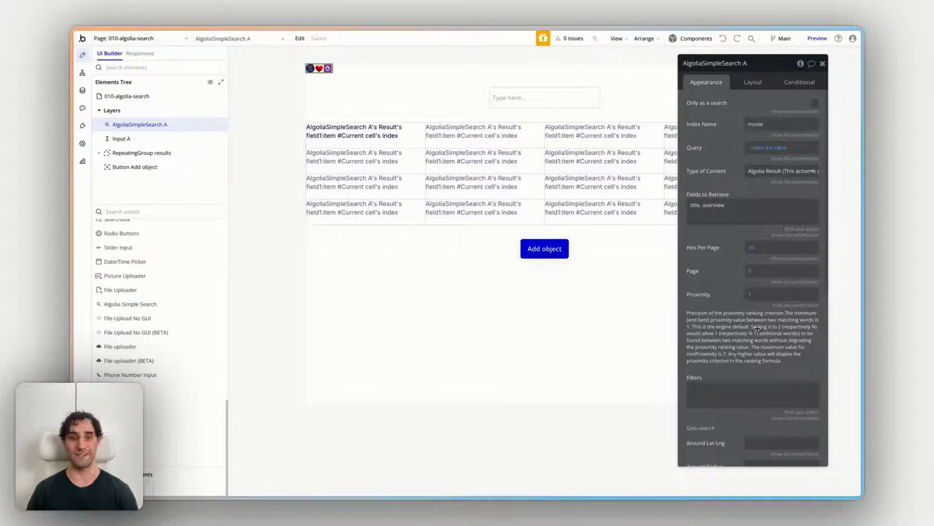
{"action": "left_click", "coordinate": [789, 305]}
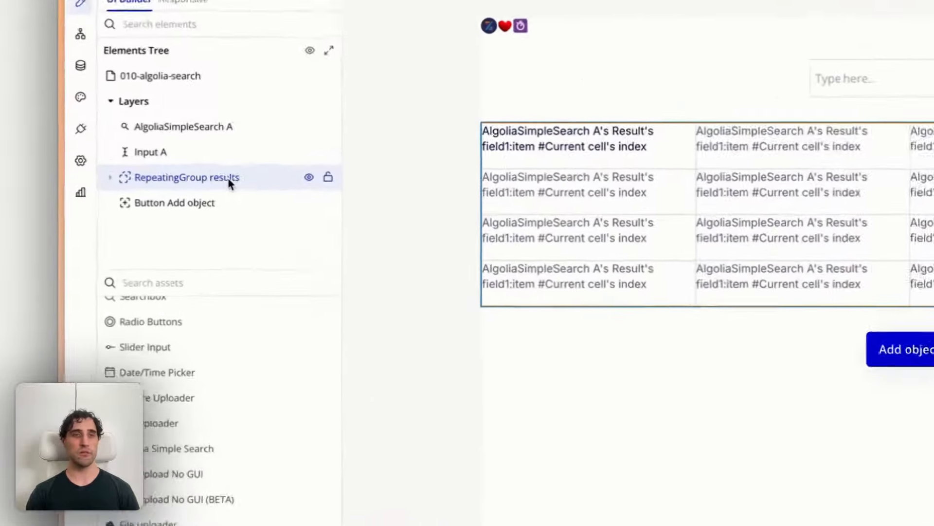
Step: Examine the type of content and data source of RepeatingGroup results, its nested text element, and the search element it draws from
{"action": "left_click", "coordinate": [166, 154]}
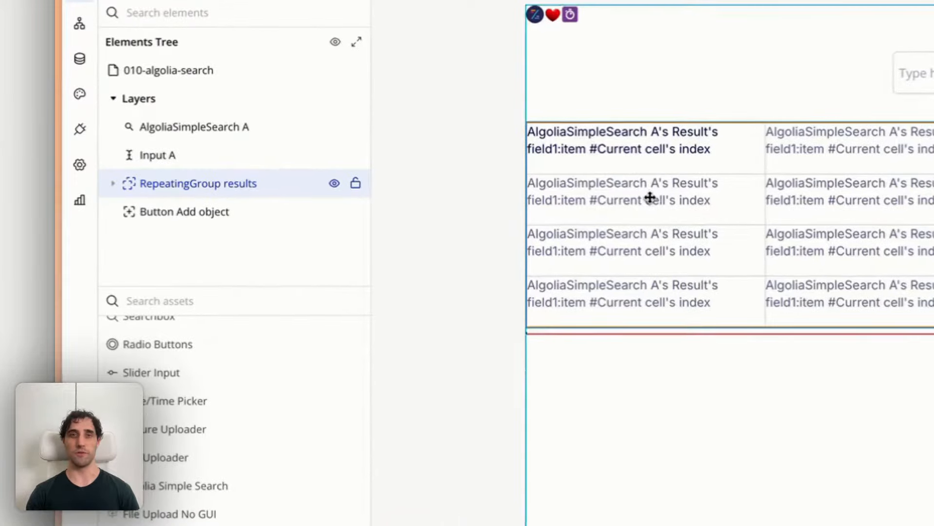
{"action": "left_click", "coordinate": [113, 184]}
{"action": "left_click", "coordinate": [209, 214]}
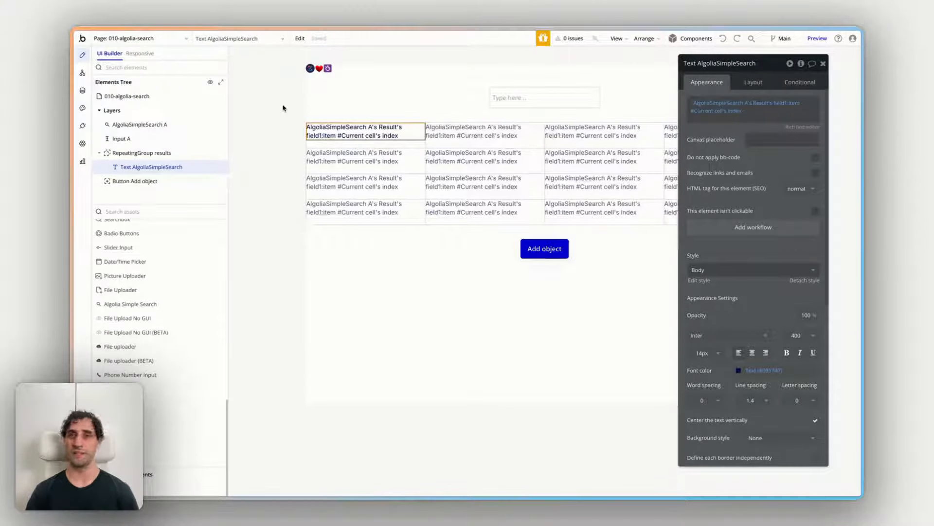
{"action": "left_click", "coordinate": [143, 153]}
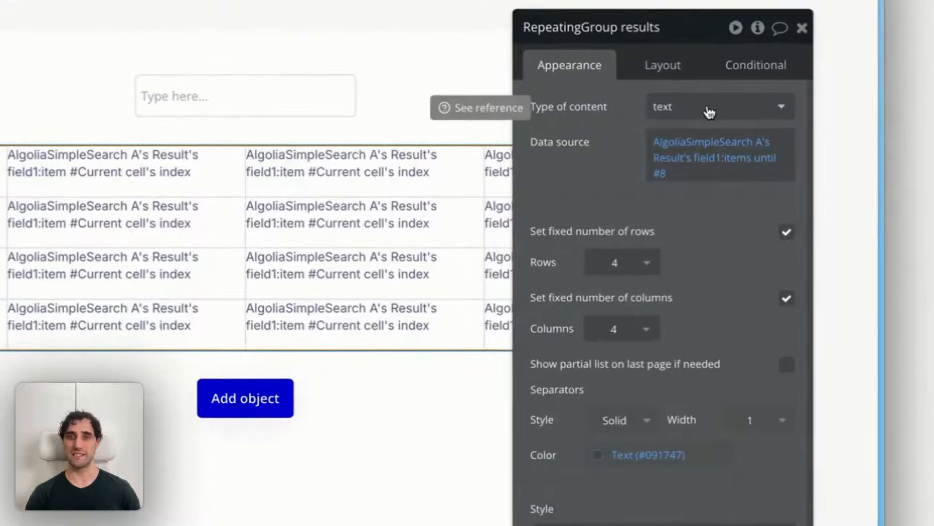
{"action": "left_click", "coordinate": [701, 149]}
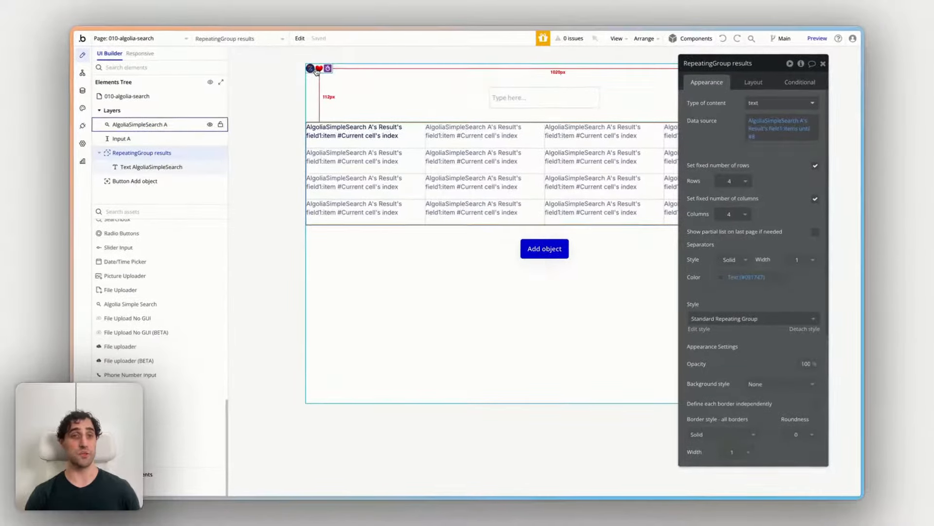
{"action": "left_click", "coordinate": [311, 68]}
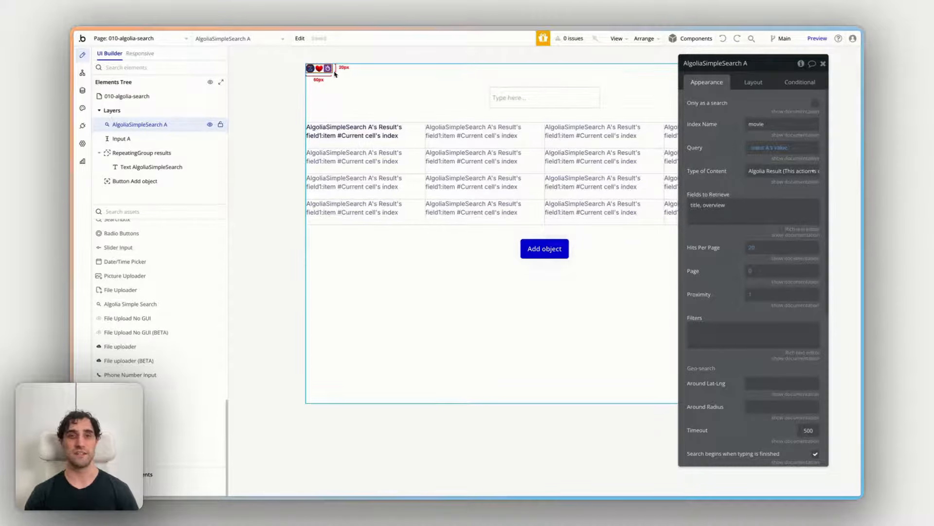
{"action": "left_click", "coordinate": [377, 137]}
{"action": "left_click", "coordinate": [167, 152]}
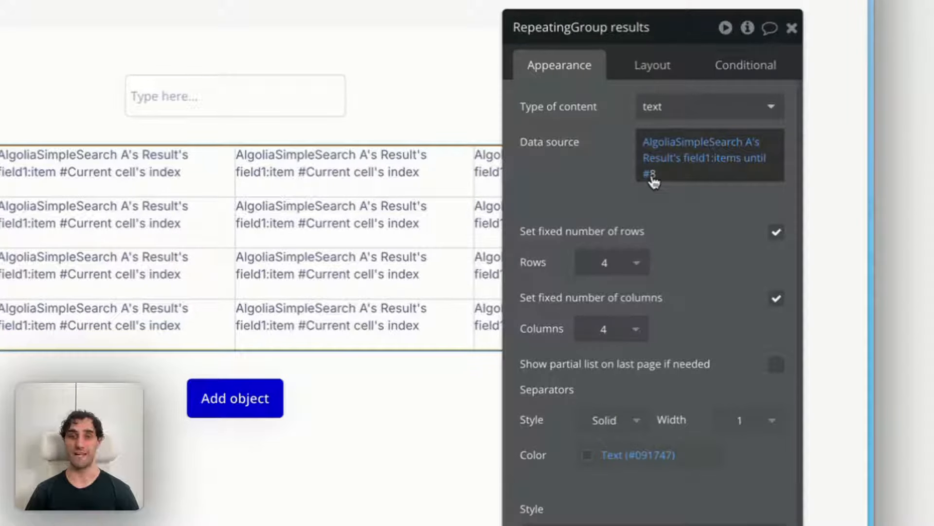
Step: Examine each part of the dynamic expression in the text element inside the repeating group's first cell
{"action": "left_click", "coordinate": [15, 161]}
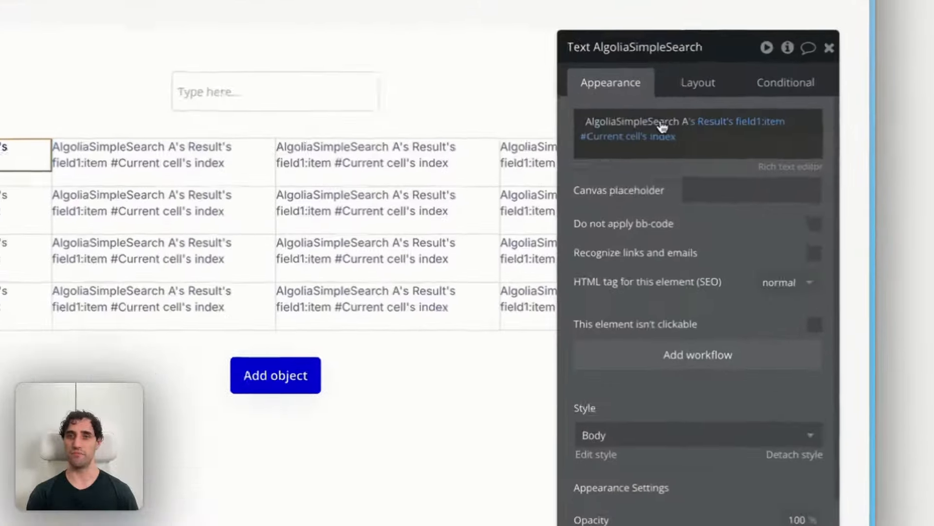
{"action": "mouse_move", "coordinate": [748, 117]}
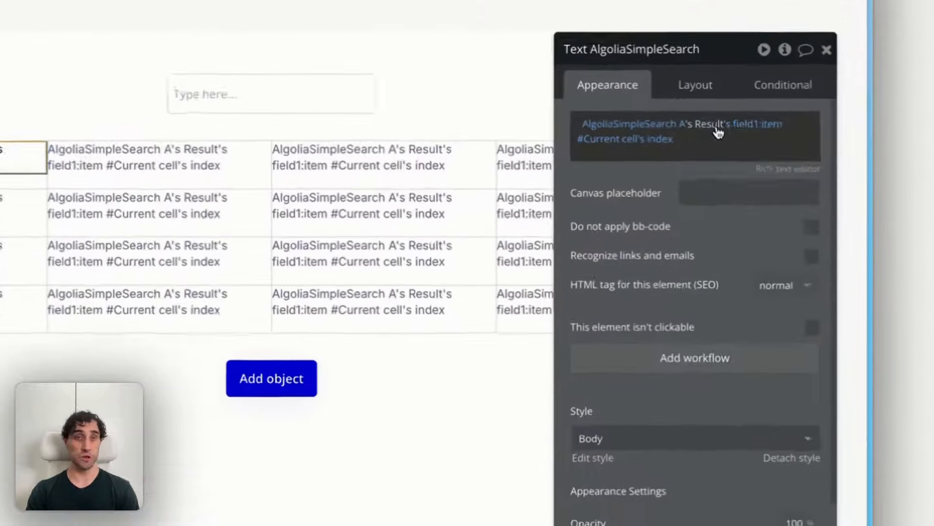
{"action": "mouse_move", "coordinate": [780, 117]}
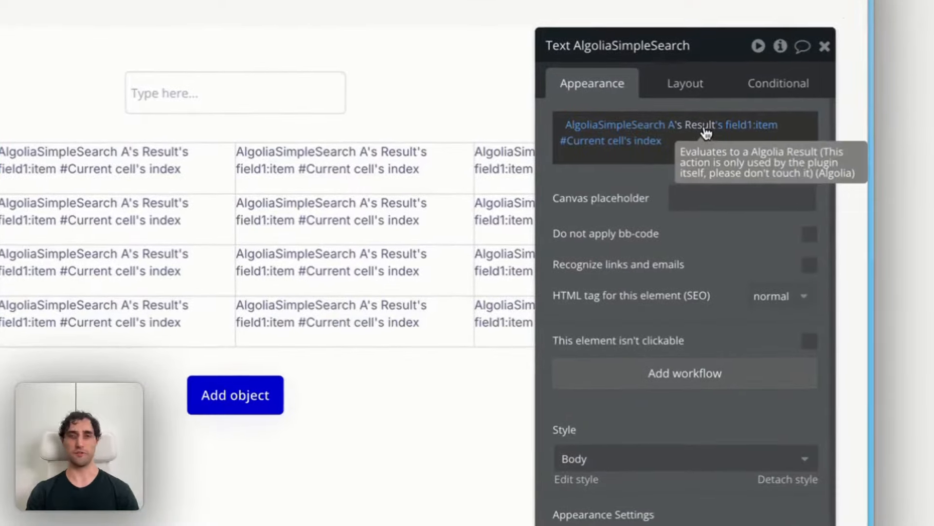
{"action": "mouse_move", "coordinate": [735, 130]}
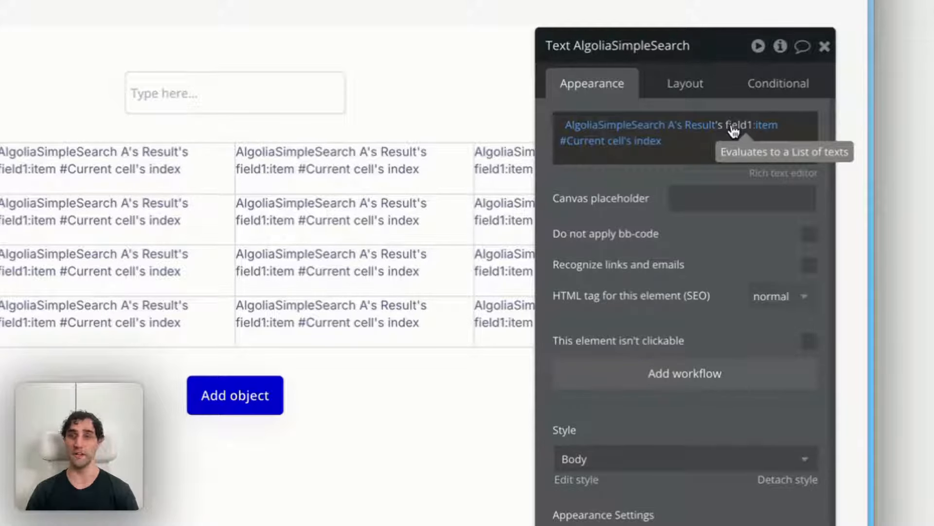
{"action": "mouse_move", "coordinate": [769, 128]}
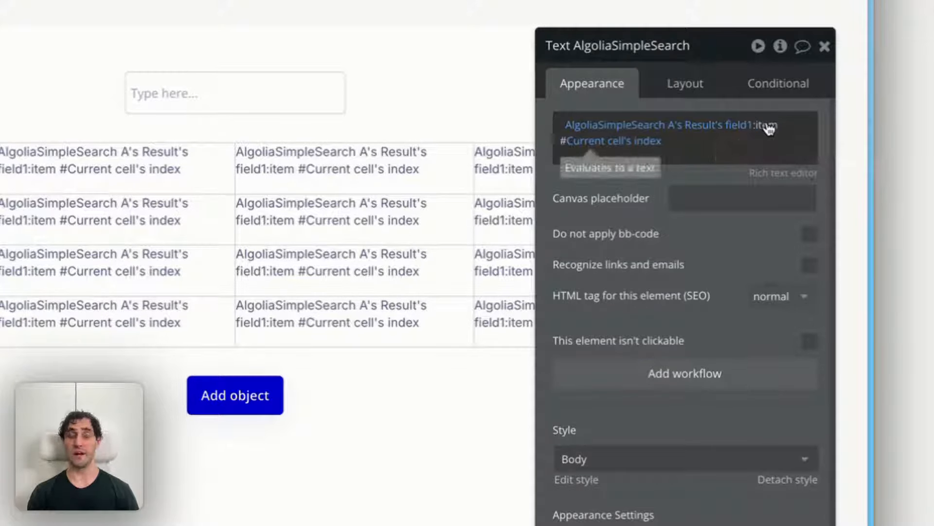
{"action": "mouse_move", "coordinate": [605, 151]}
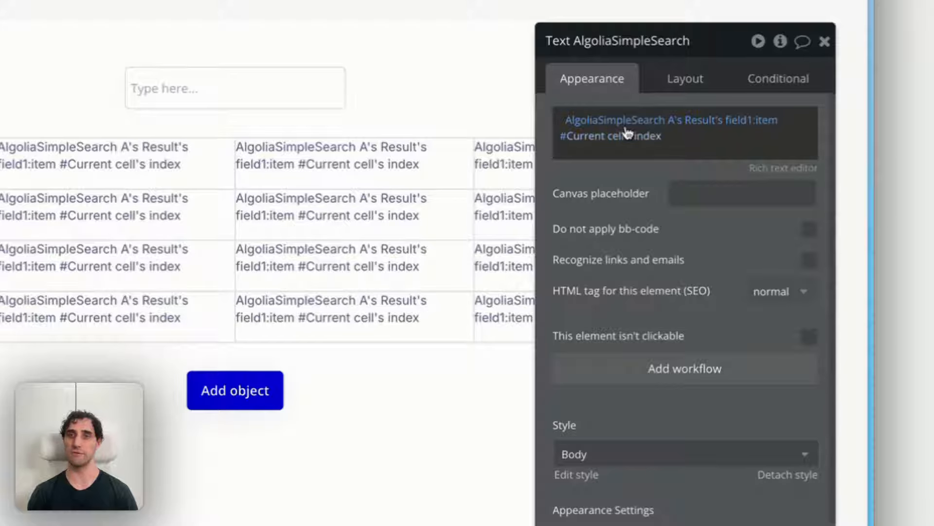
{"action": "mouse_move", "coordinate": [710, 130]}
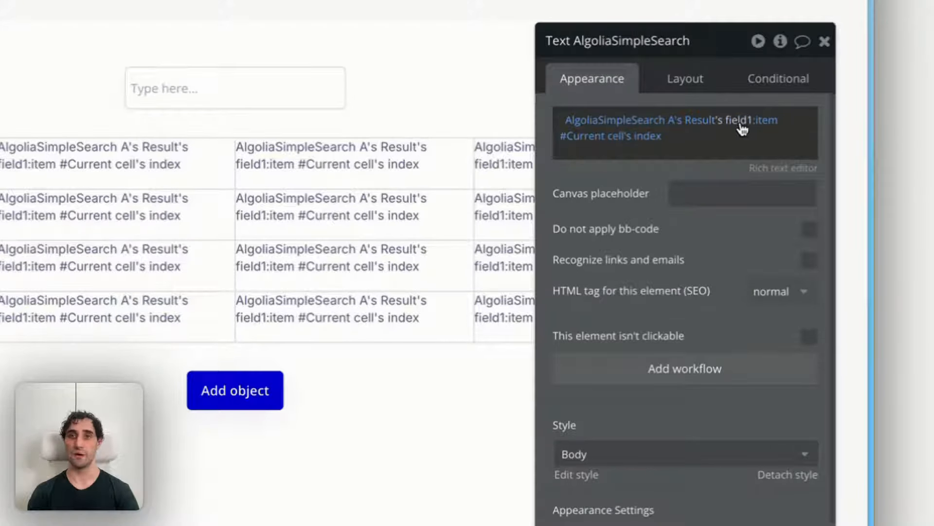
Step: Examine the data fields available for the field1 part of the text element's dynamic expression, keeping field1 selected
{"action": "mouse_move", "coordinate": [742, 129]}
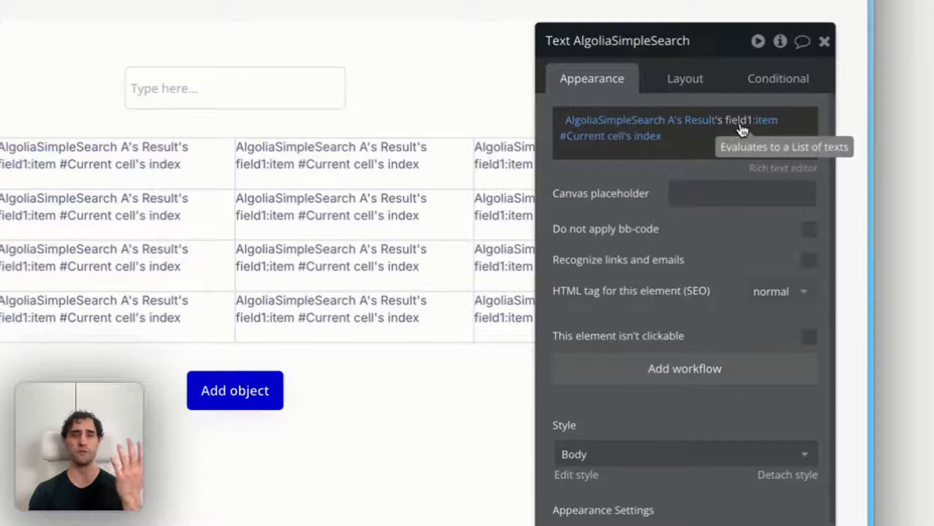
{"action": "left_click", "coordinate": [743, 124]}
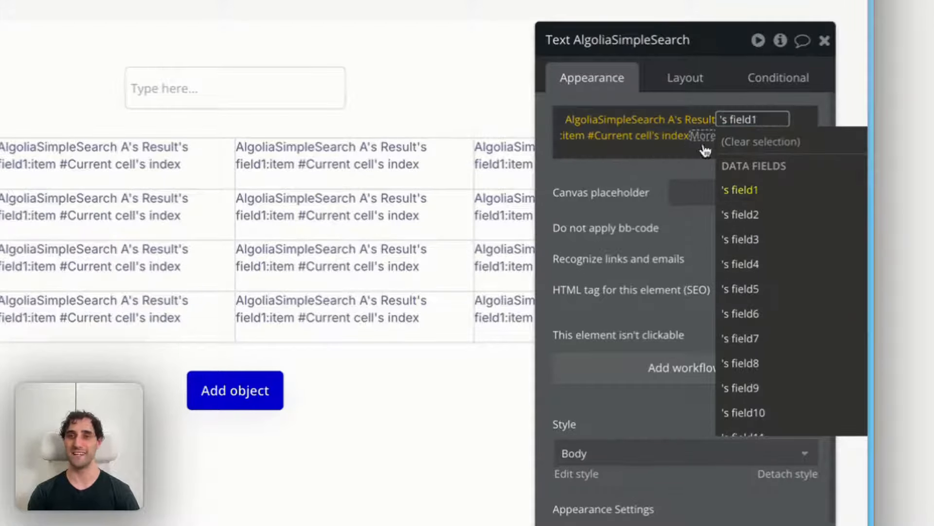
{"action": "left_click", "coordinate": [632, 179]}
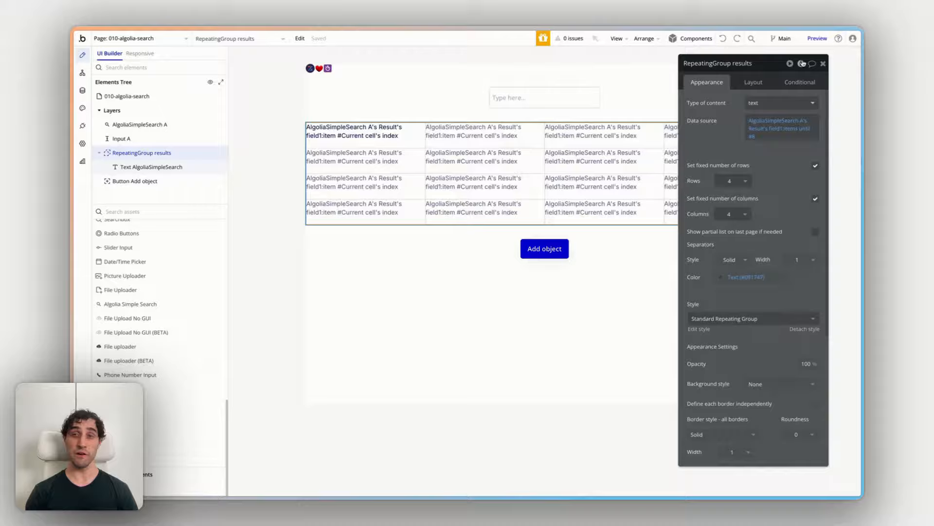
Step: Preview the 010-algolia-search page and search the movies for "harry potter"
{"action": "left_click", "coordinate": [817, 38]}
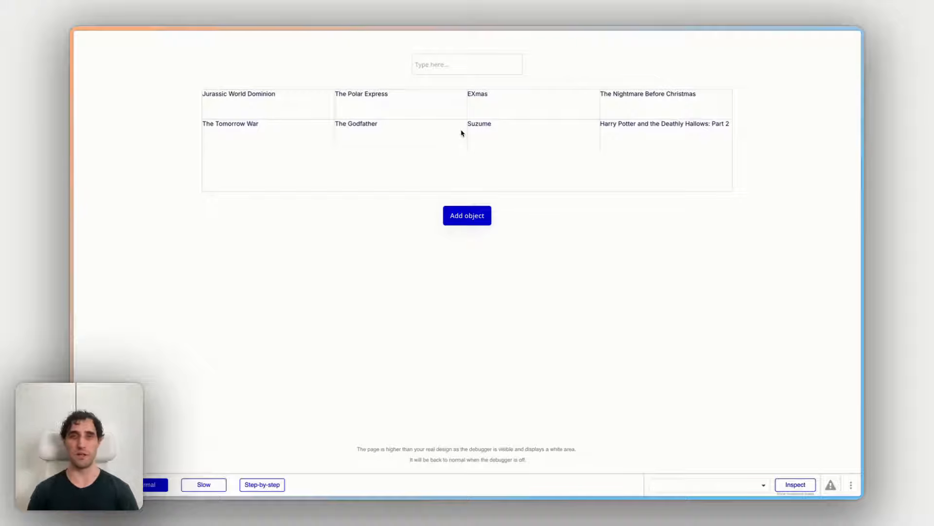
{"action": "left_click", "coordinate": [437, 66]}
{"action": "left_click", "coordinate": [381, 67]}
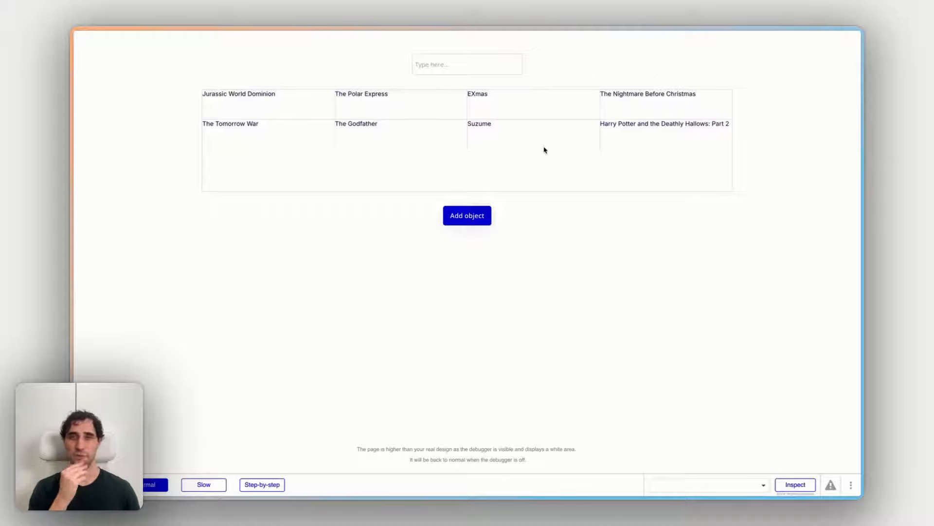
{"action": "left_click", "coordinate": [487, 72]}
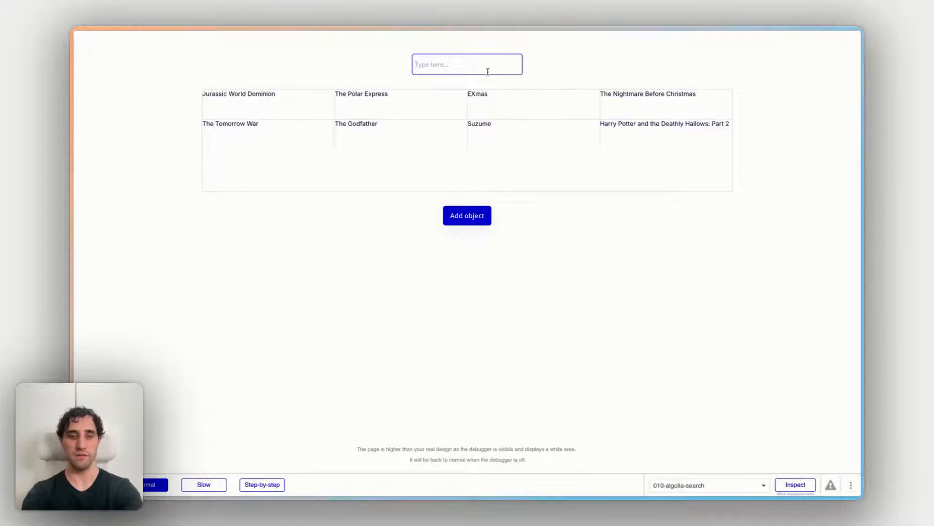
{"action": "type", "text": "harry potter"}
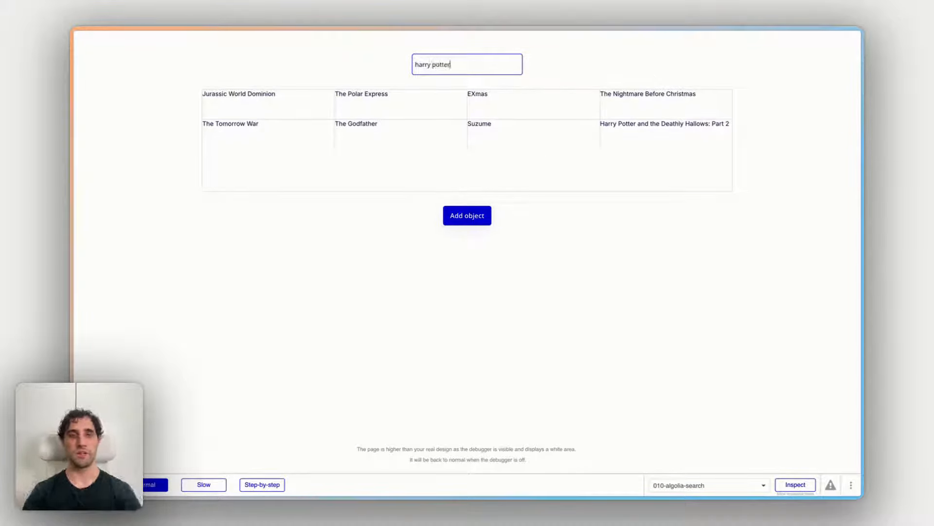